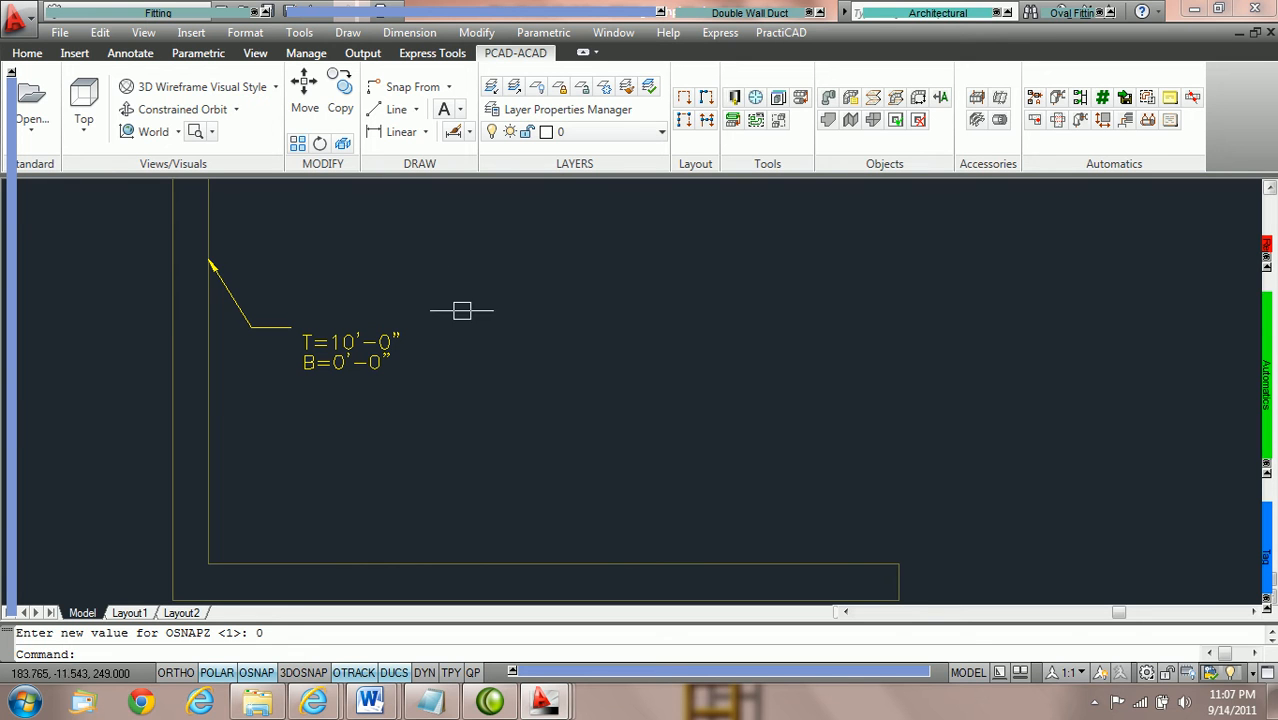
- Start a single-wall Rect Duct fitting and set its bottom elevation to 15'-0"
mouse_move(131, 13)
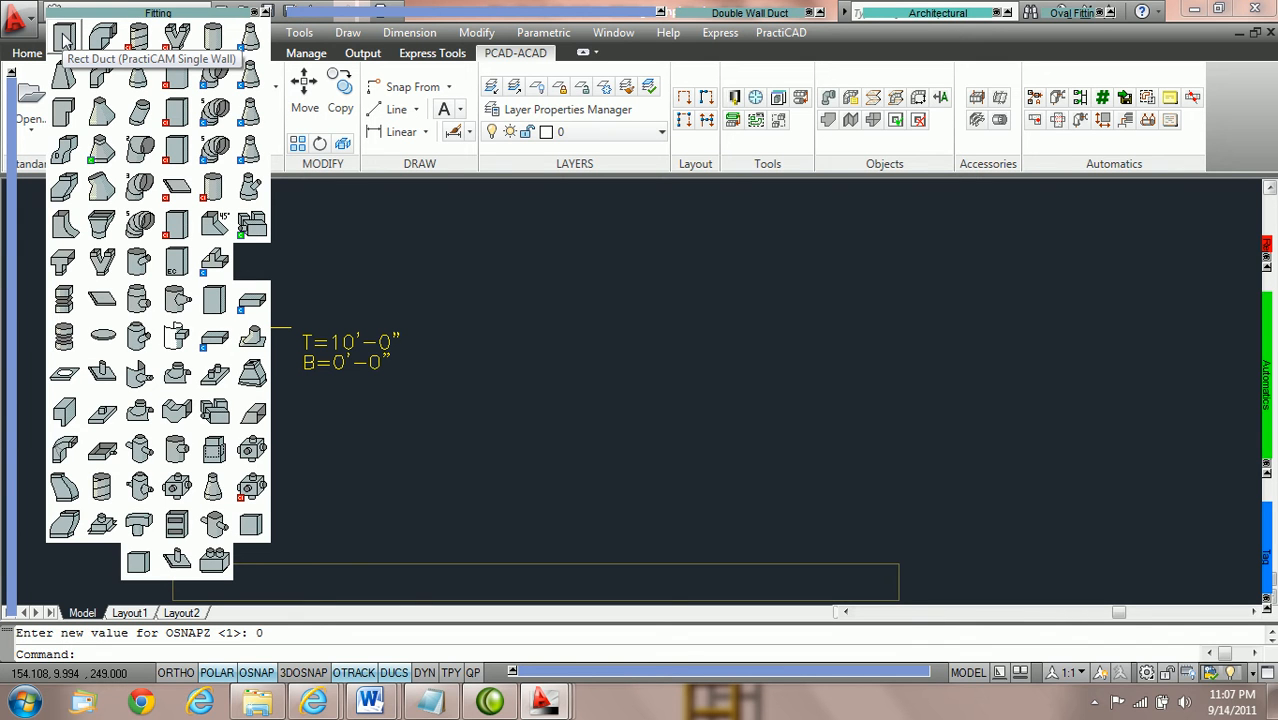
left_click(63, 37)
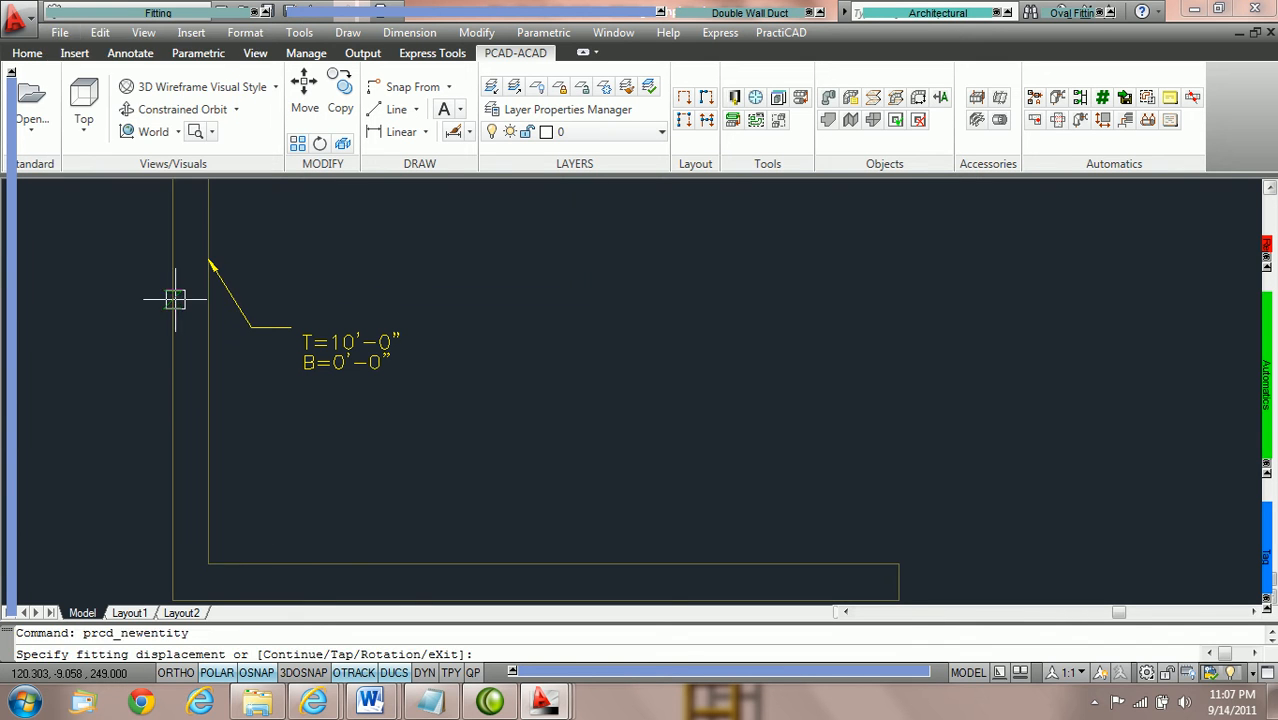
mouse_move(10, 356)
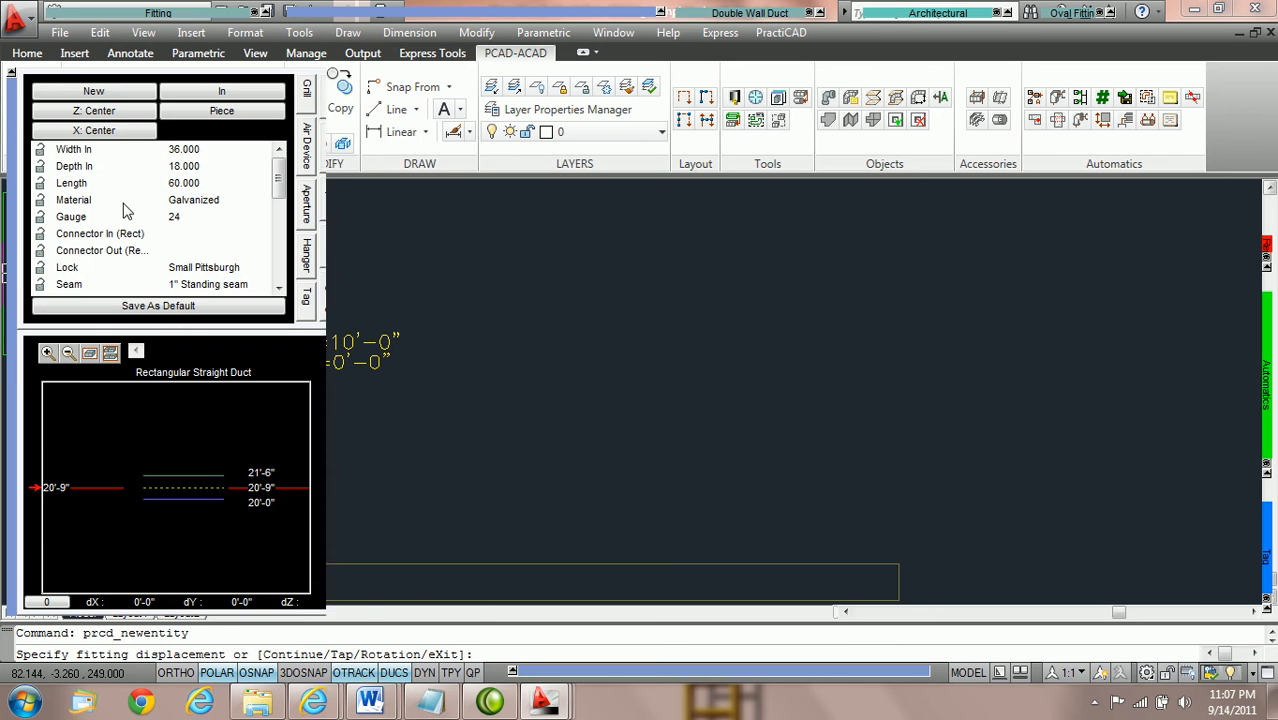
left_click(200, 149)
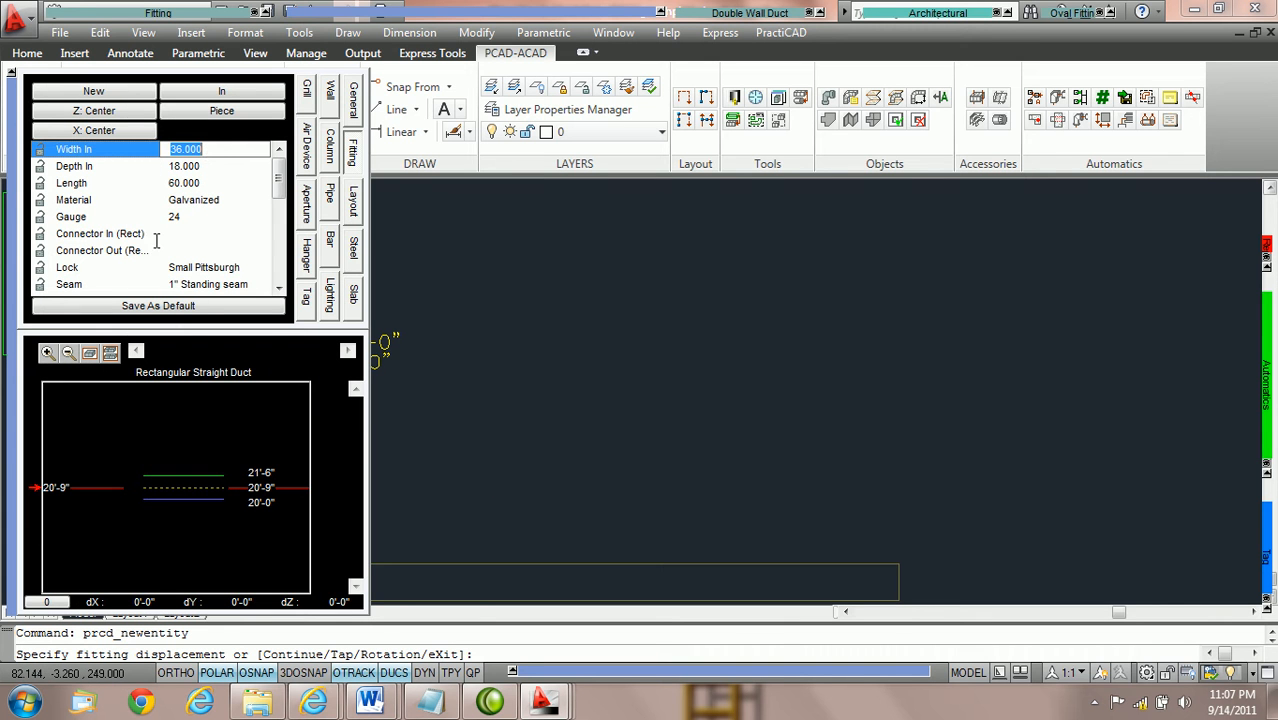
left_click(272, 501)
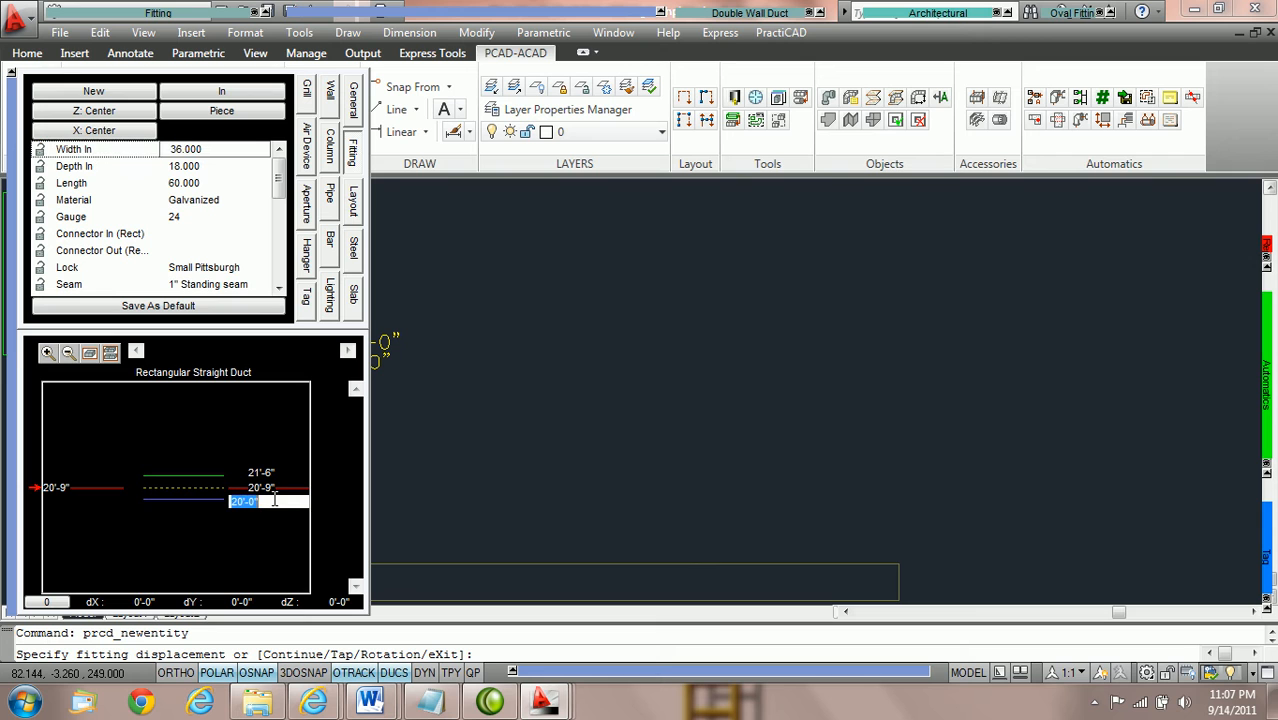
type("15")
key("Return")
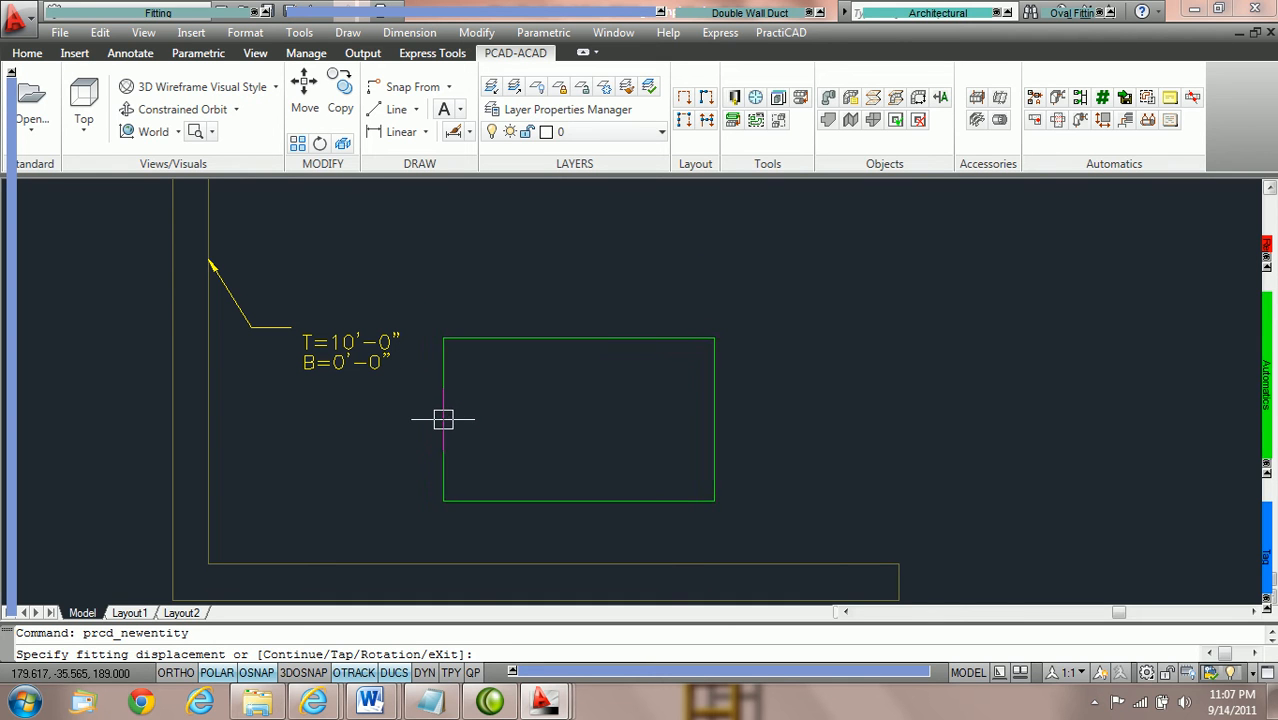
- Place the duct with a From snap, offset 60 from the vertical wall's inner face, without rotation
right_click(455, 418, "shift")
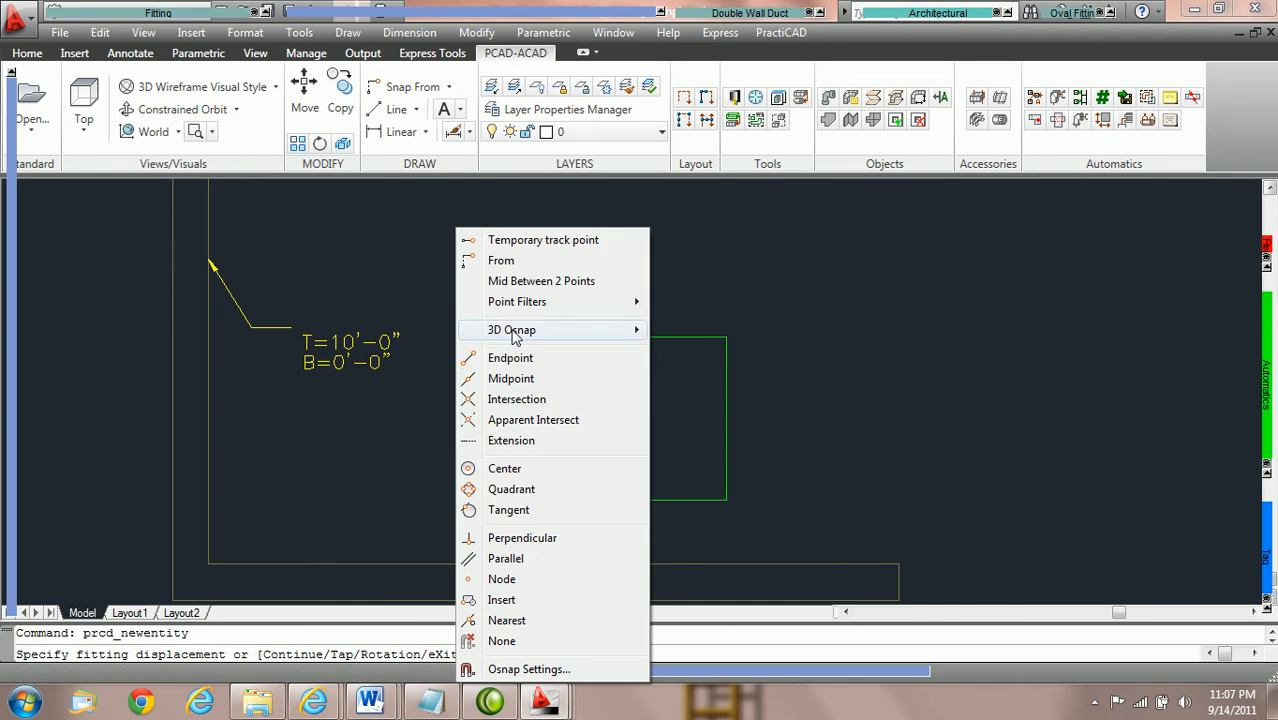
left_click(505, 263)
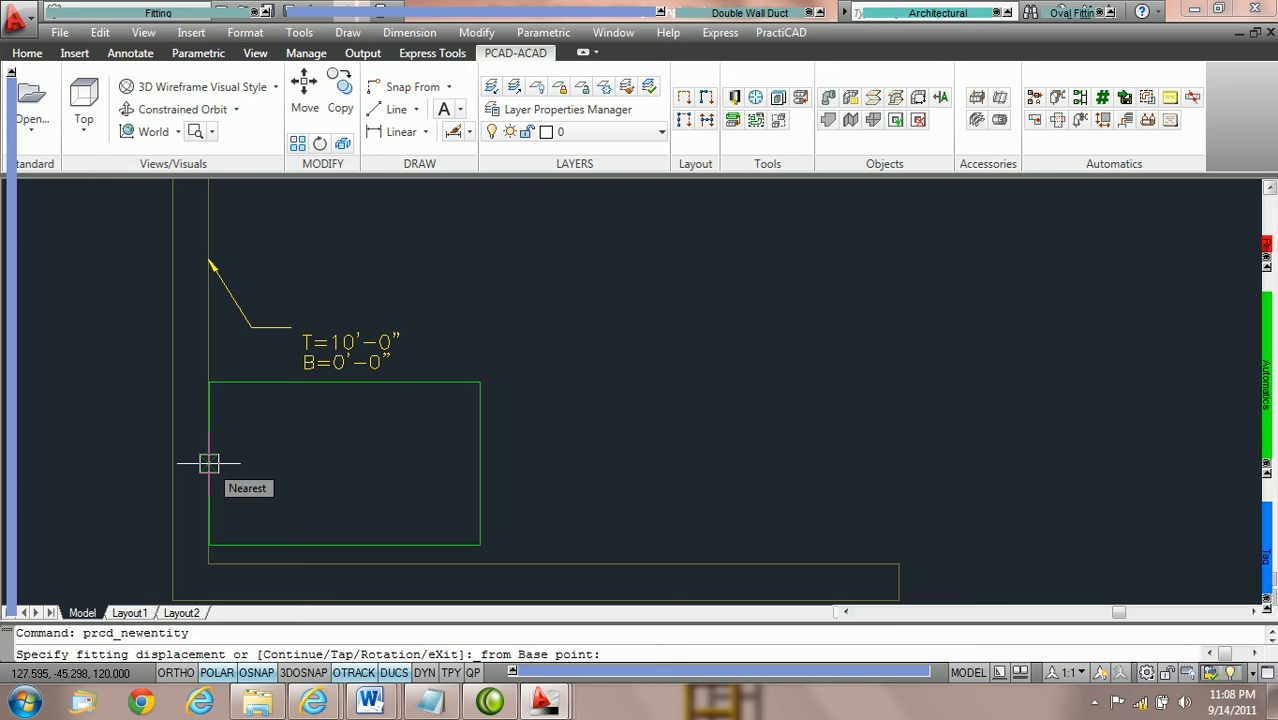
left_click(208, 463)
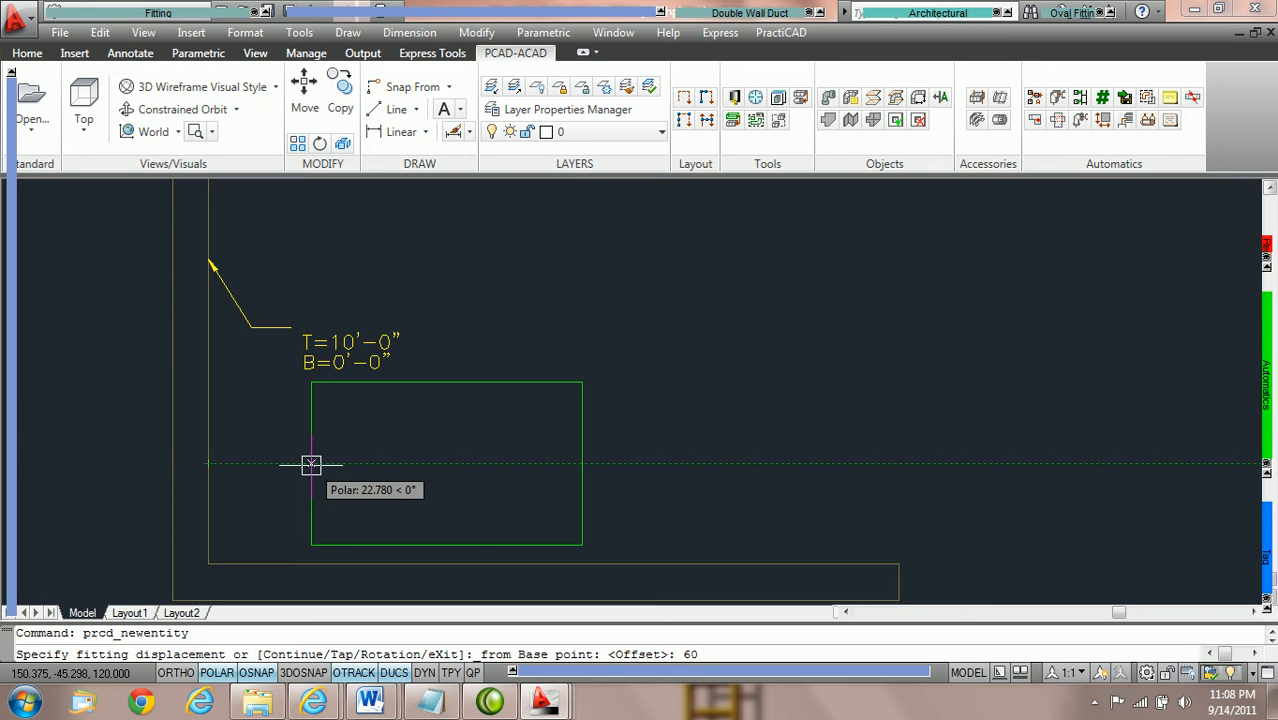
type("60")
key("Return")
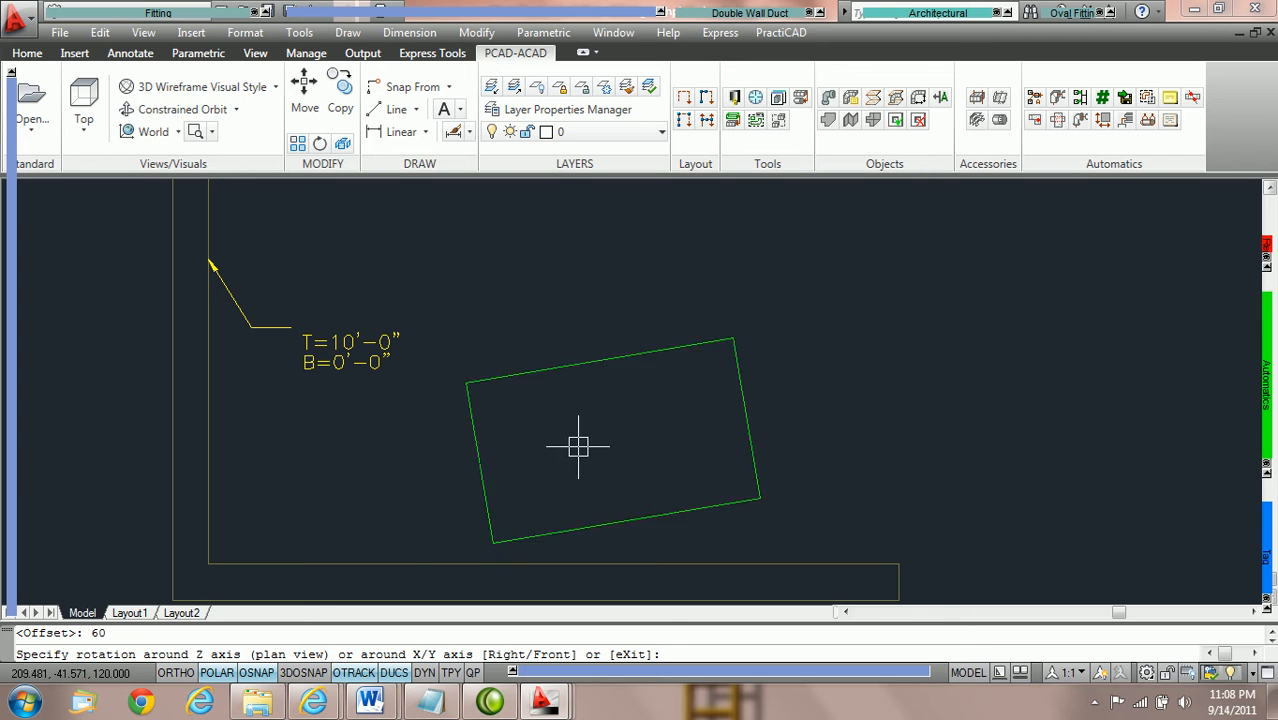
left_click(611, 462)
key("Escape")
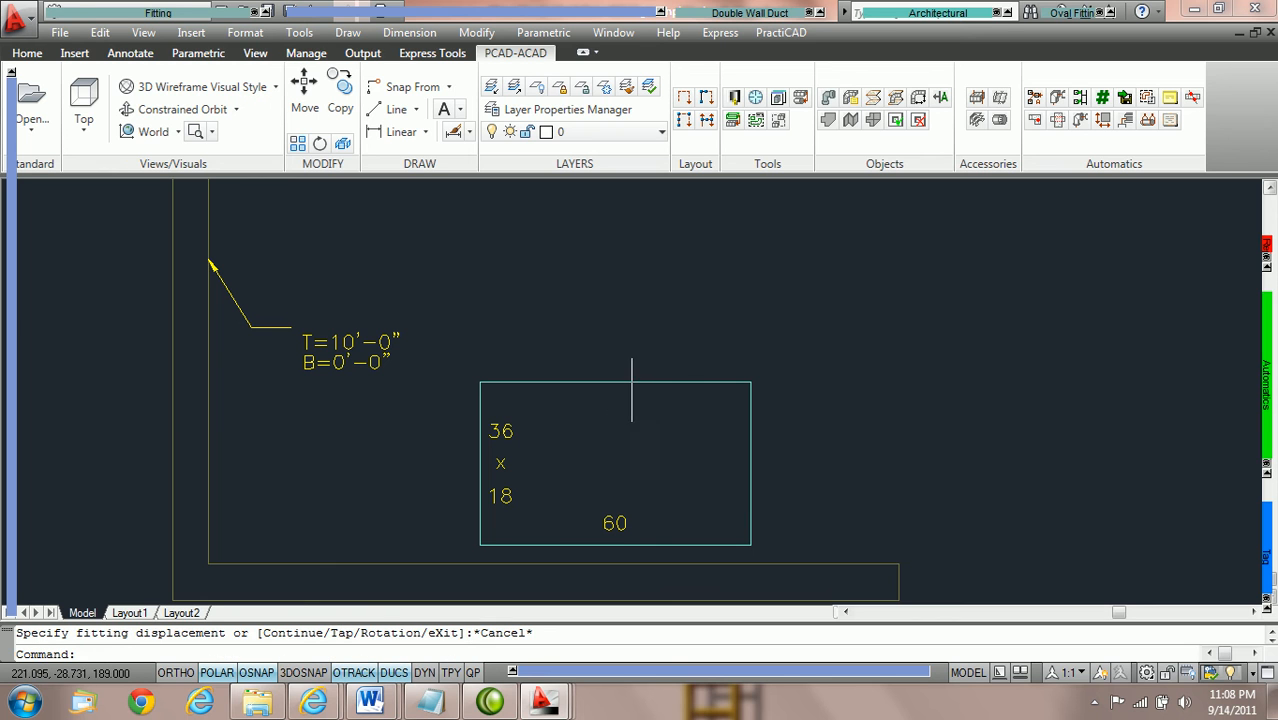
- Select the placed duct and examine its top, center and bottom elevations in the elevation preview
left_click(630, 383)
mouse_move(6, 494)
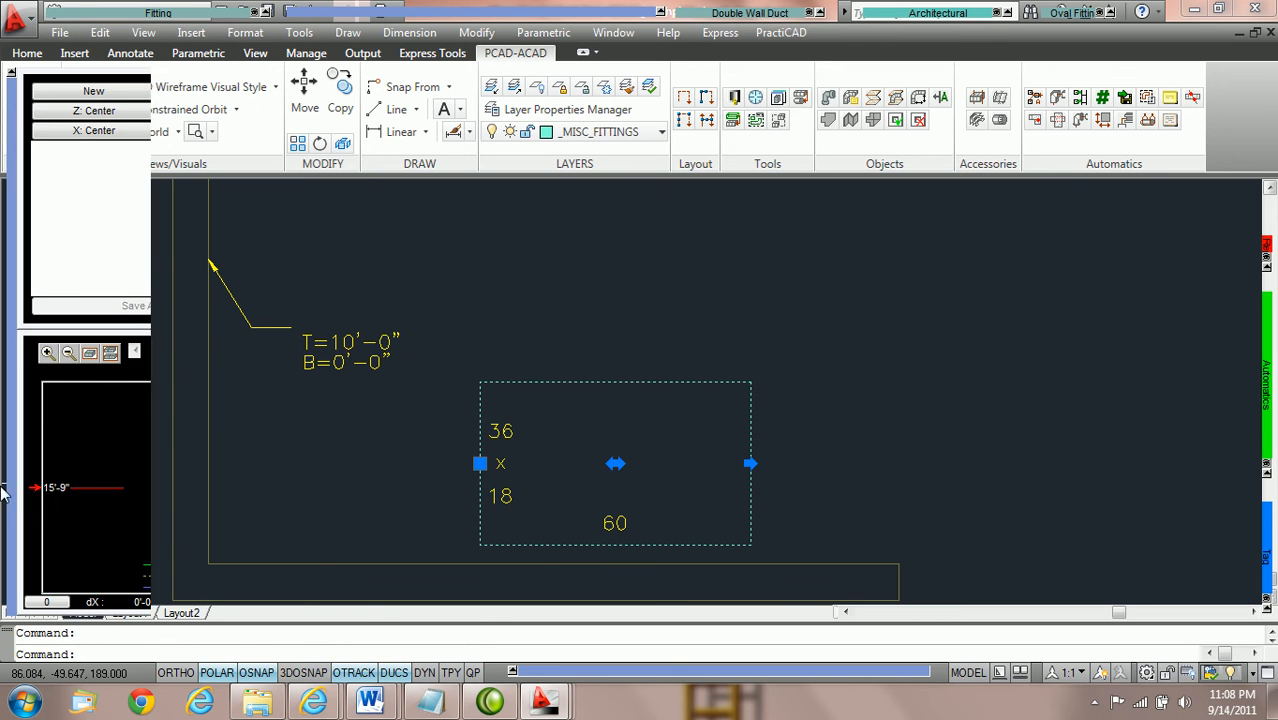
left_click(110, 353)
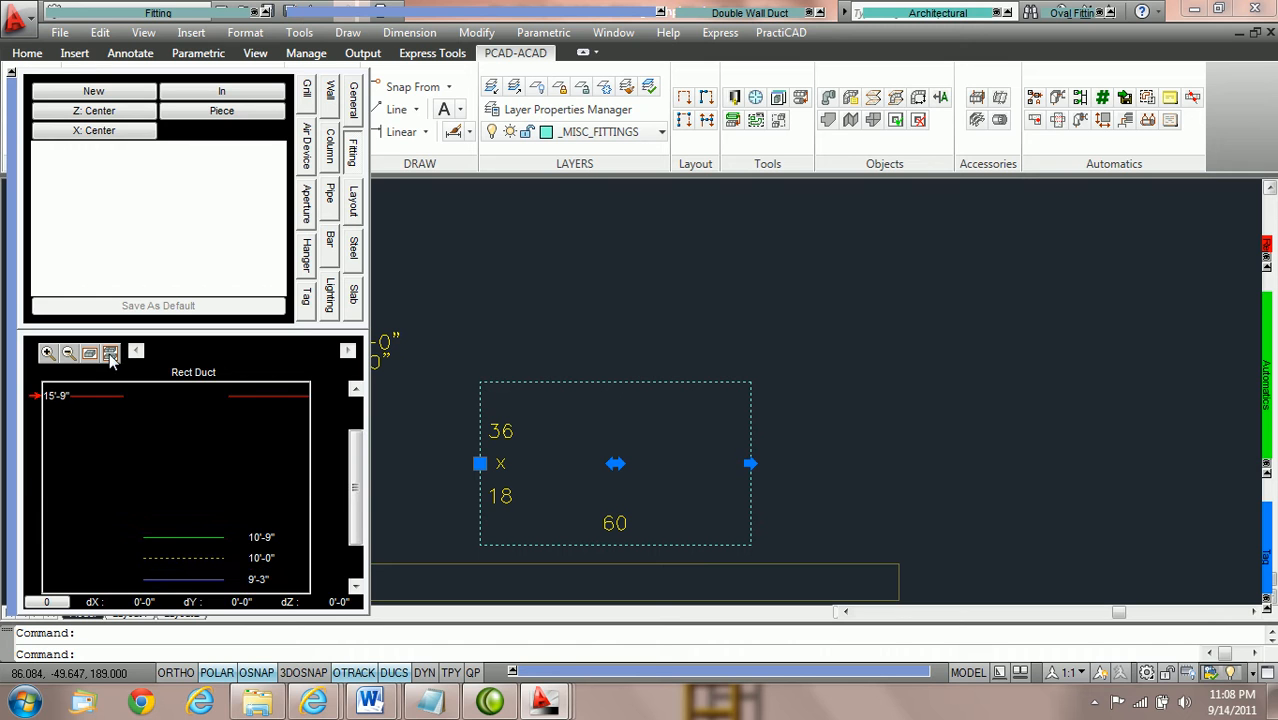
left_click_drag(356, 496, 357, 534)
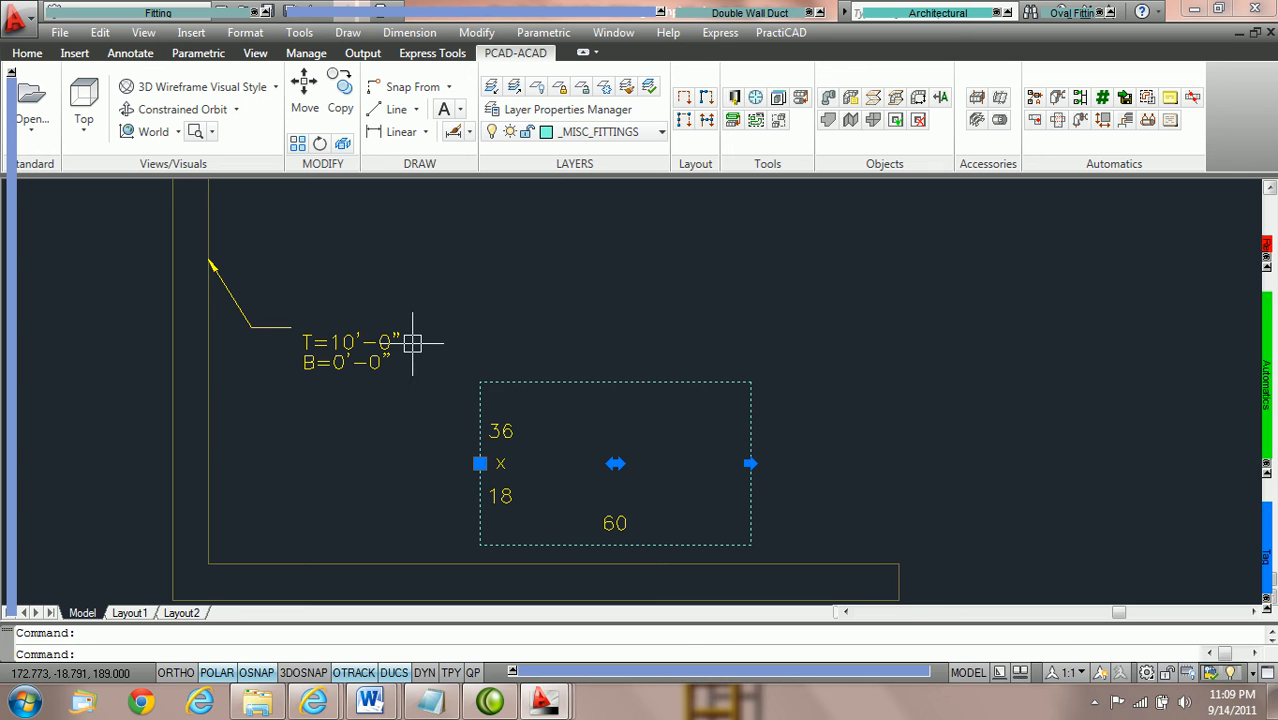
- Delete the placed duct together with its size labels
left_click(800, 477)
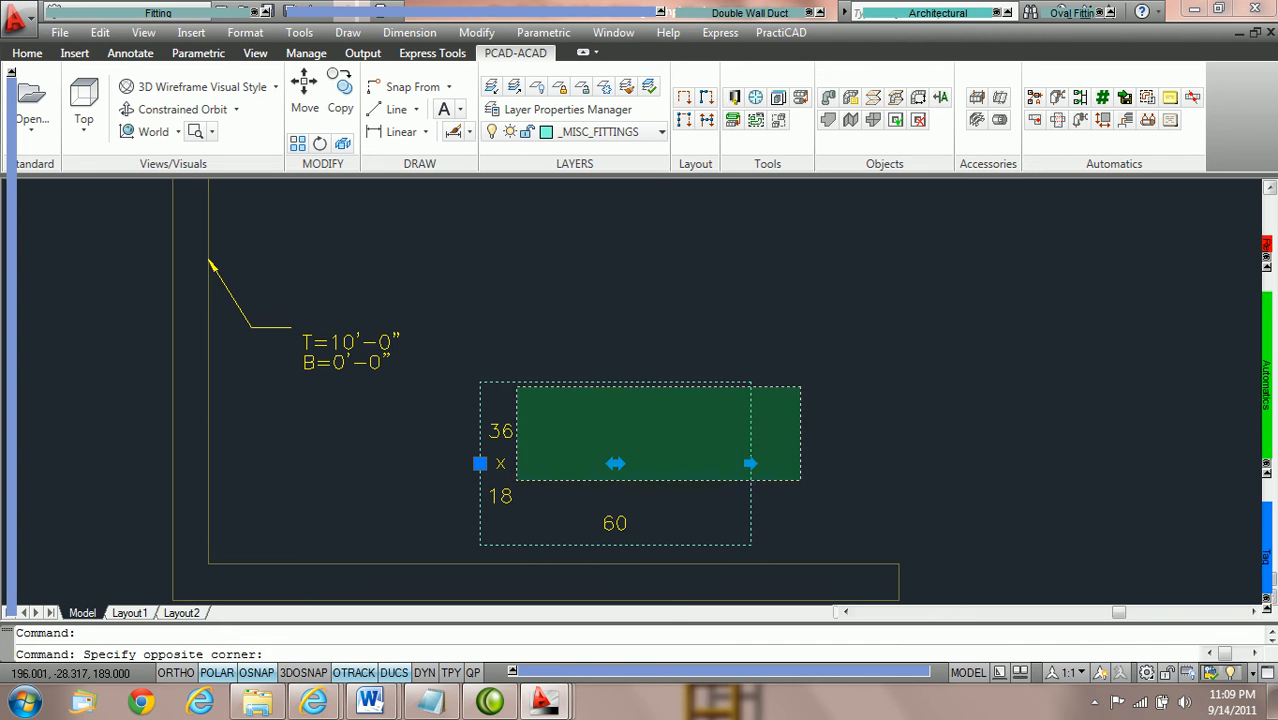
left_click(449, 357)
key("Delete")
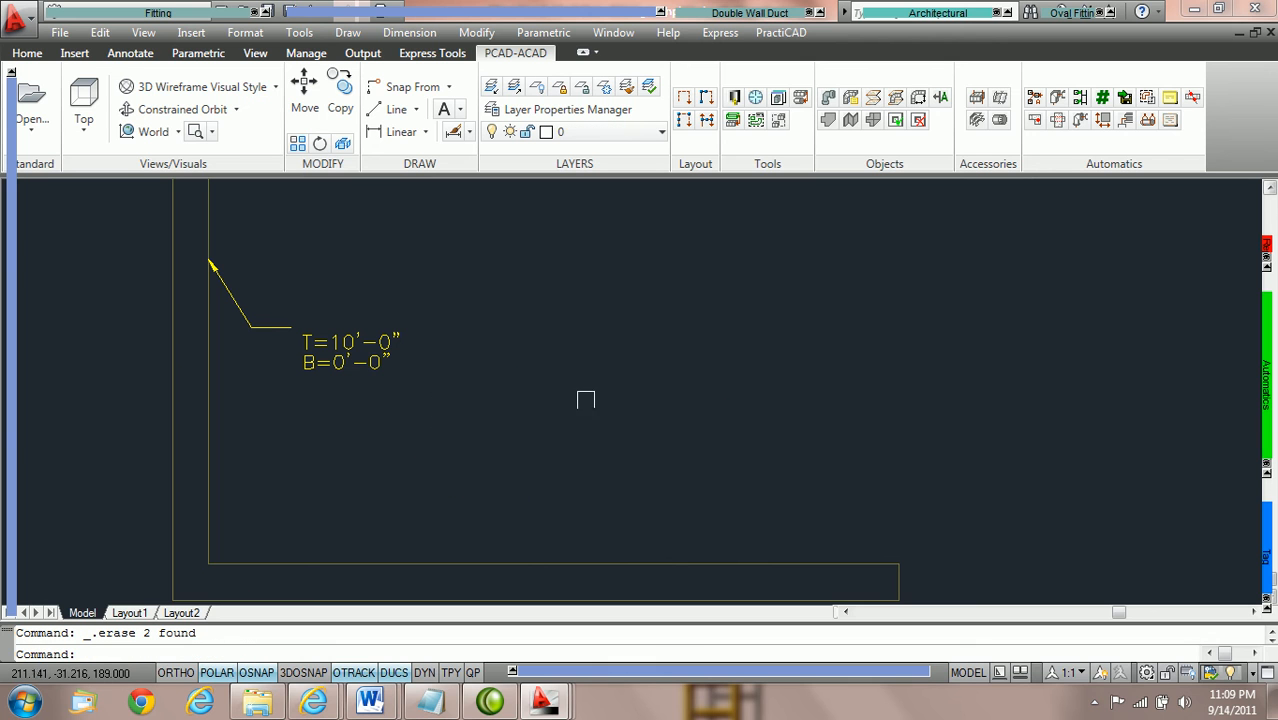
- Enable "Replace Z value with current elevation" in the drafting object snap options and apply the change
right_click(588, 643)
left_click(626, 627)
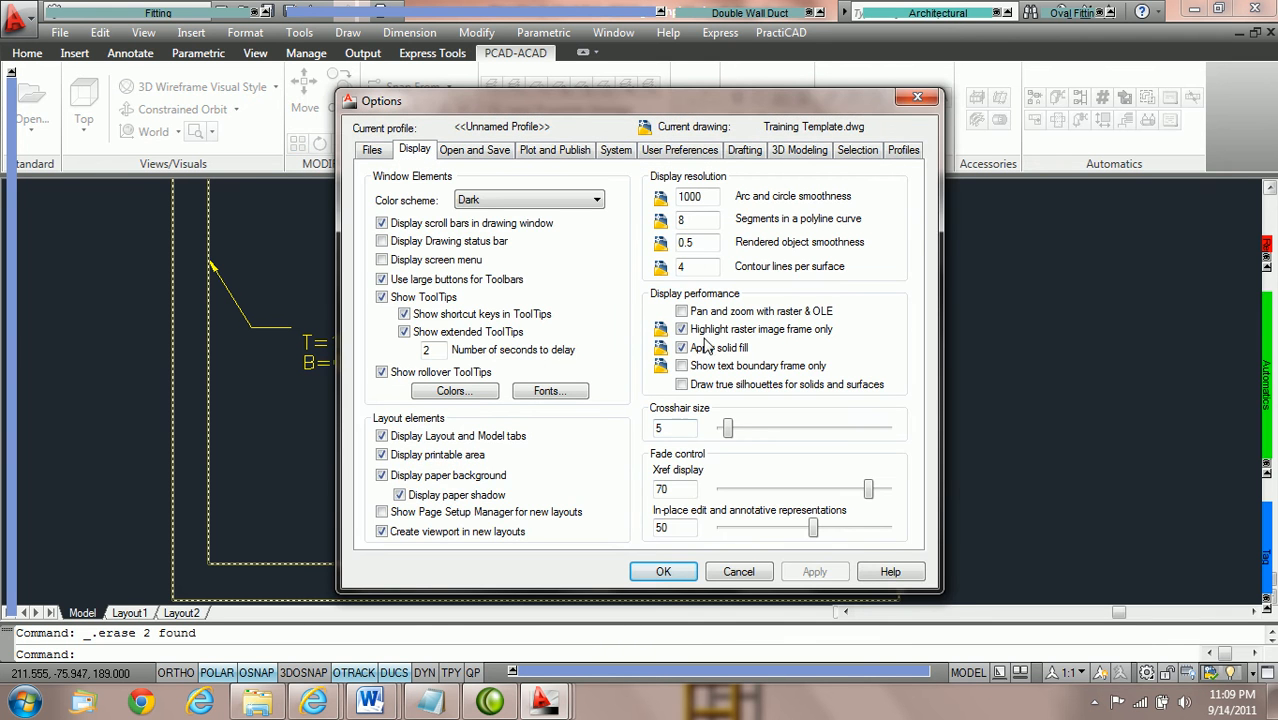
left_click(745, 152)
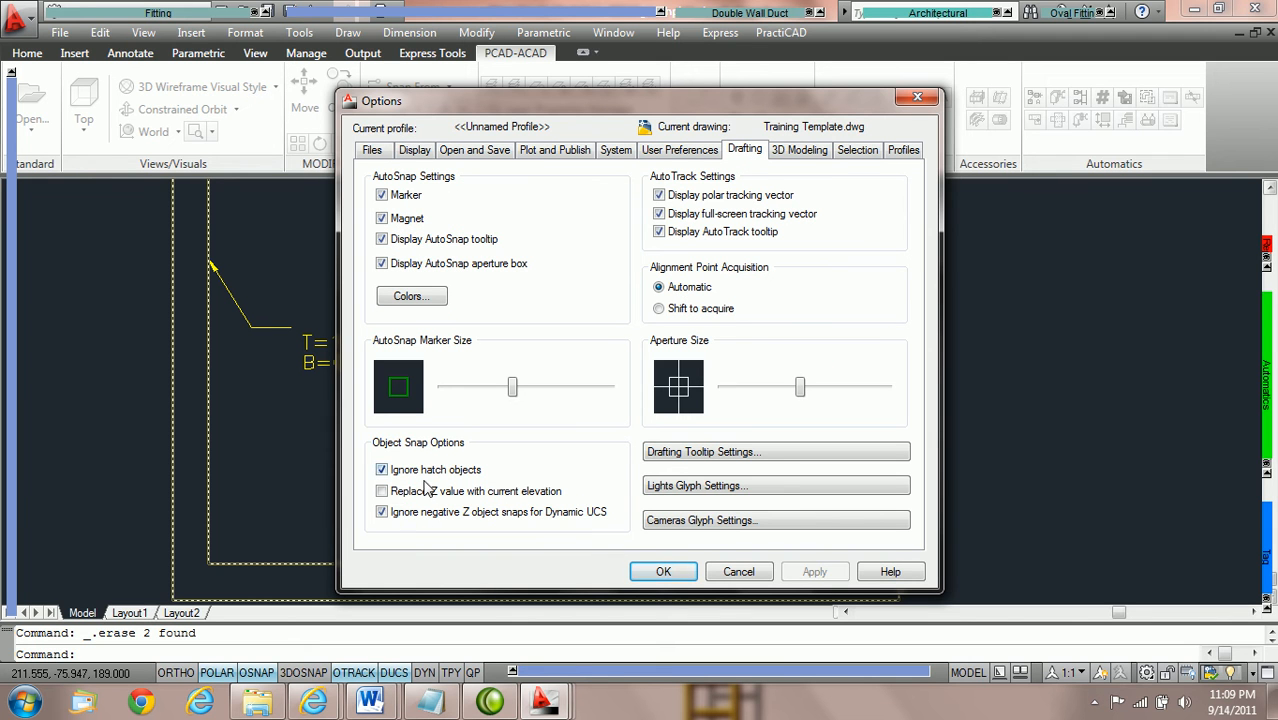
left_click(381, 511)
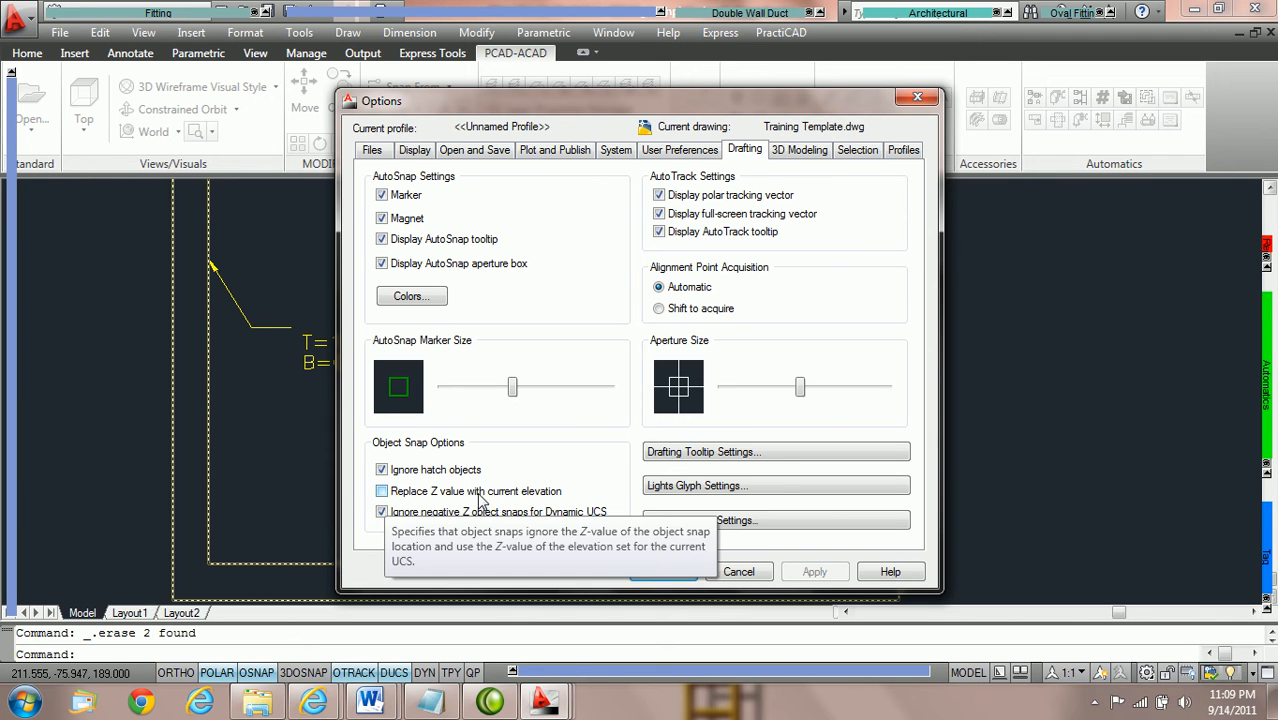
left_click(384, 491)
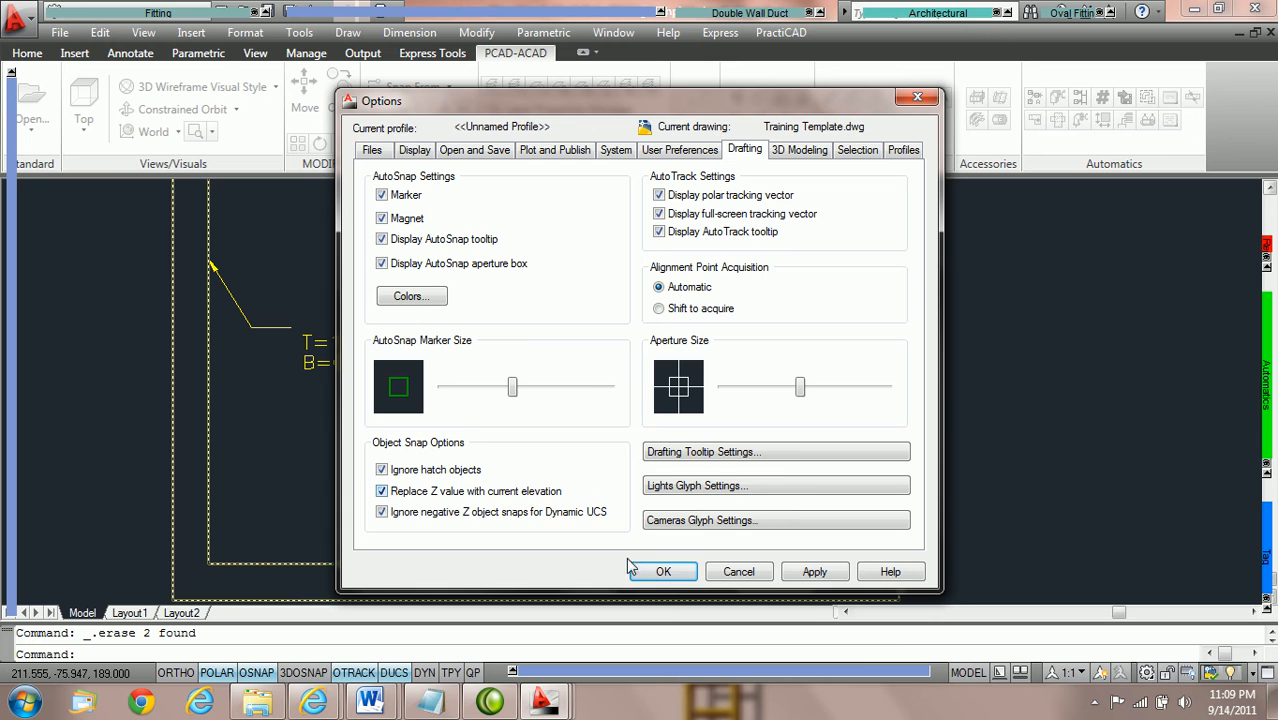
left_click(660, 570)
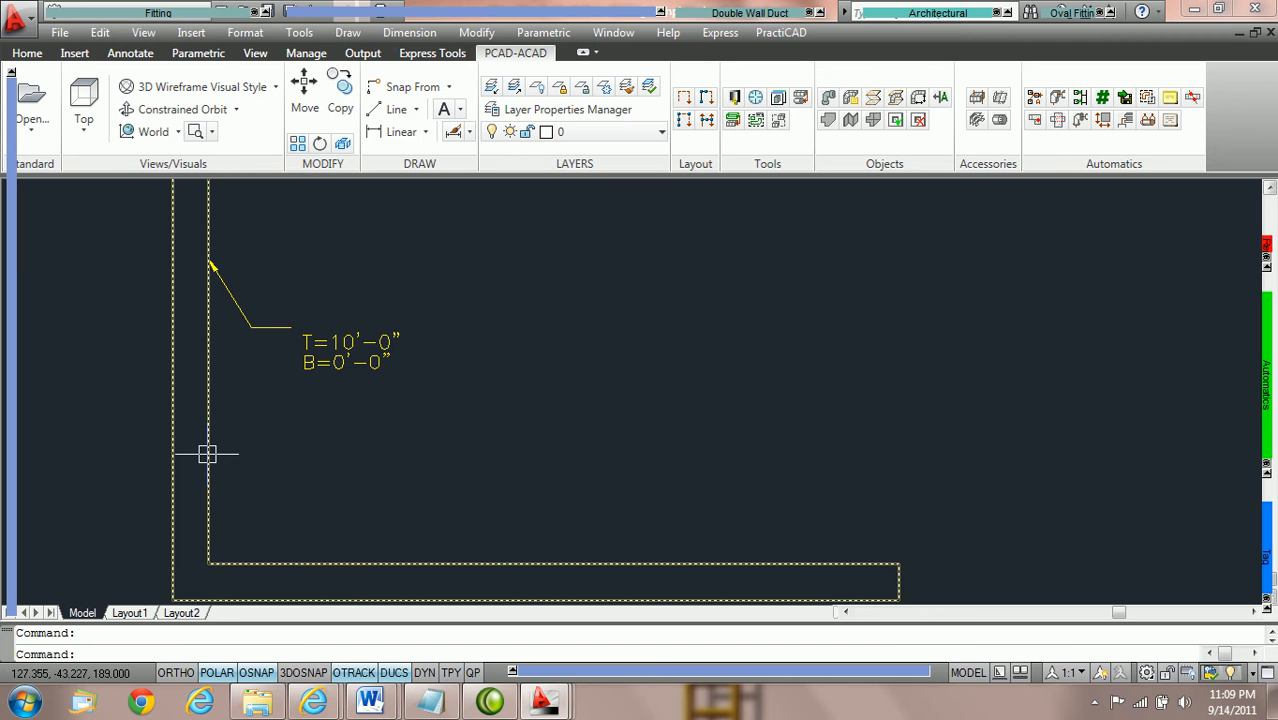
- Place a new single-wall Rect Duct with a From snap, offset 60 from the vertical wall's inner face, unrotated
mouse_move(216, 441)
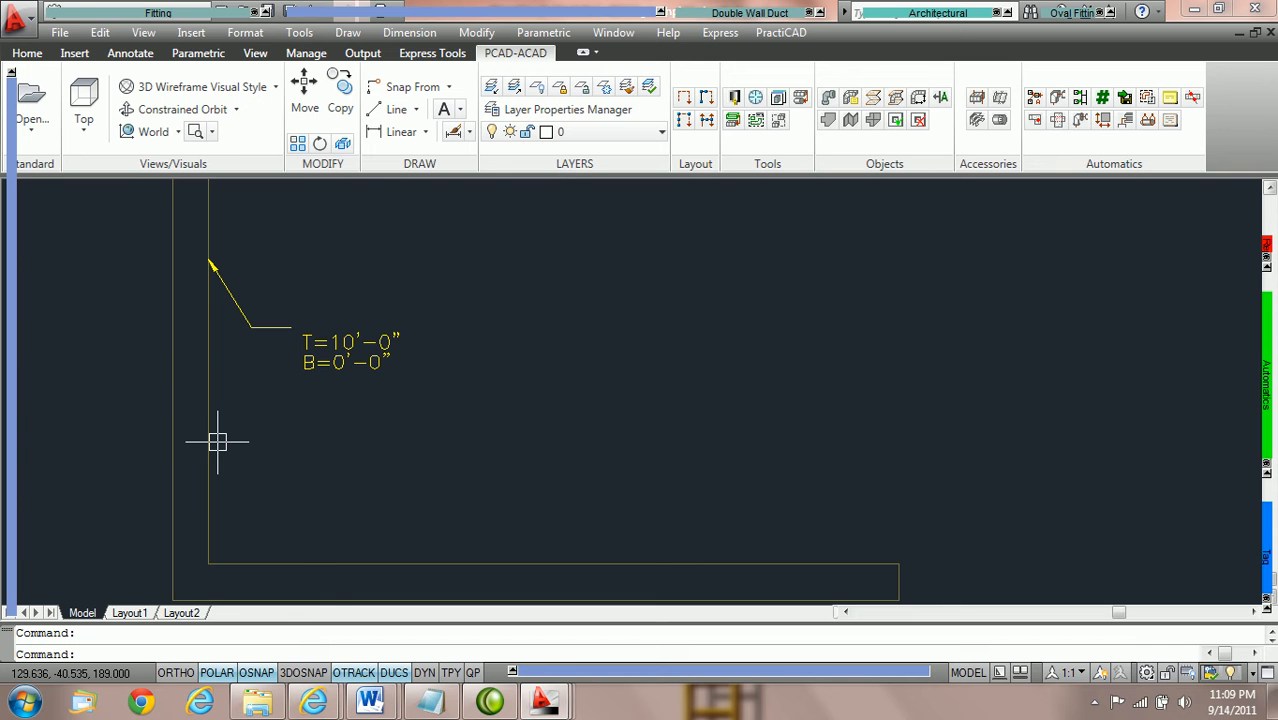
left_click(127, 16)
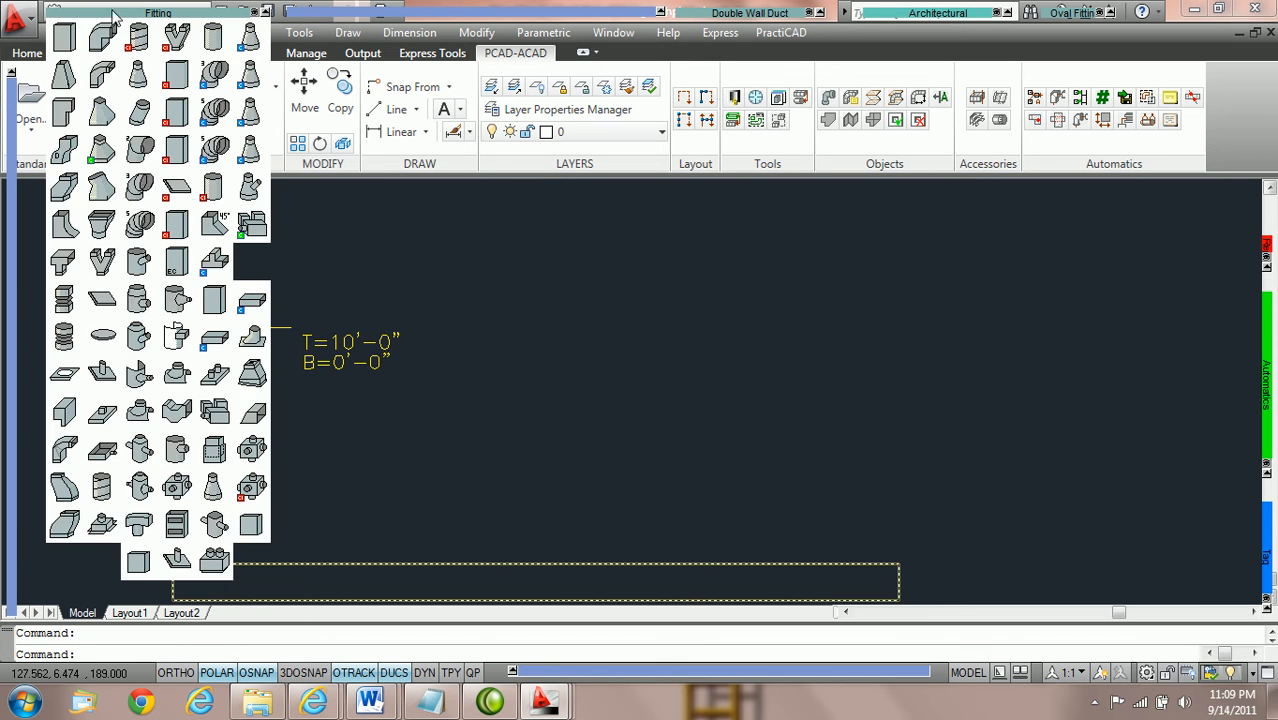
left_click(66, 40)
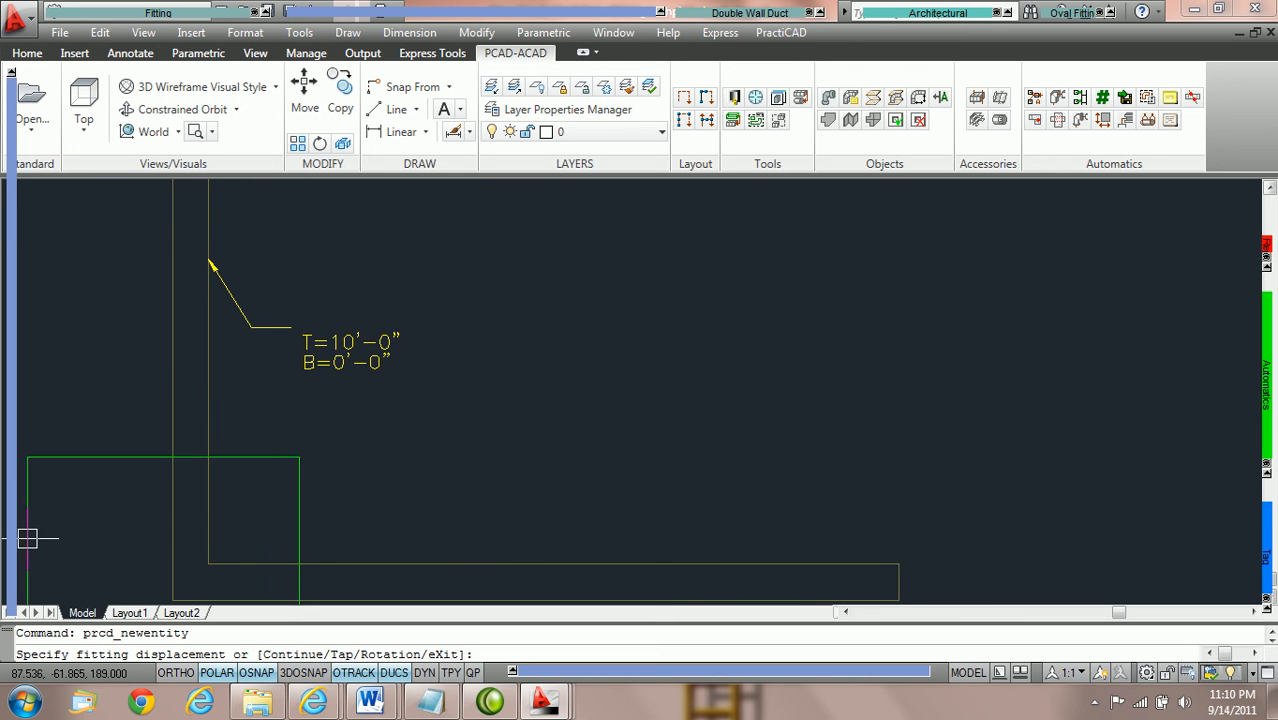
mouse_move(12, 520)
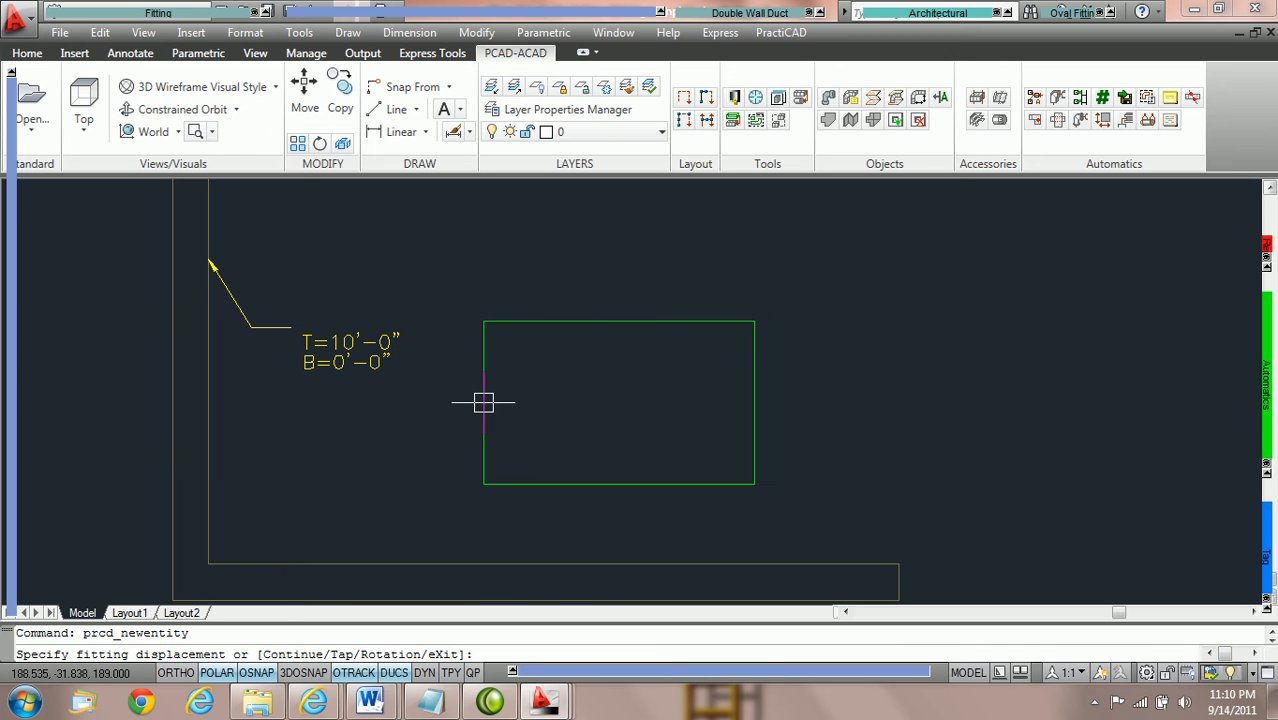
right_click(483, 402, "shift")
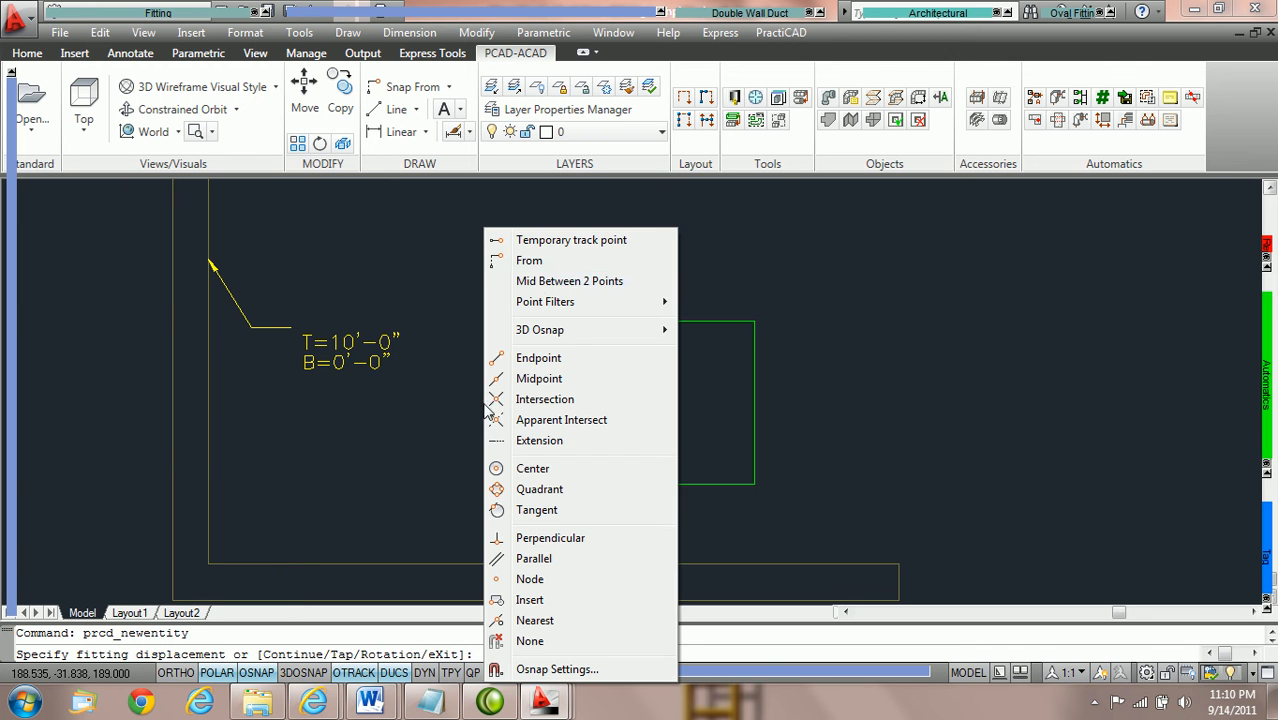
left_click(539, 264)
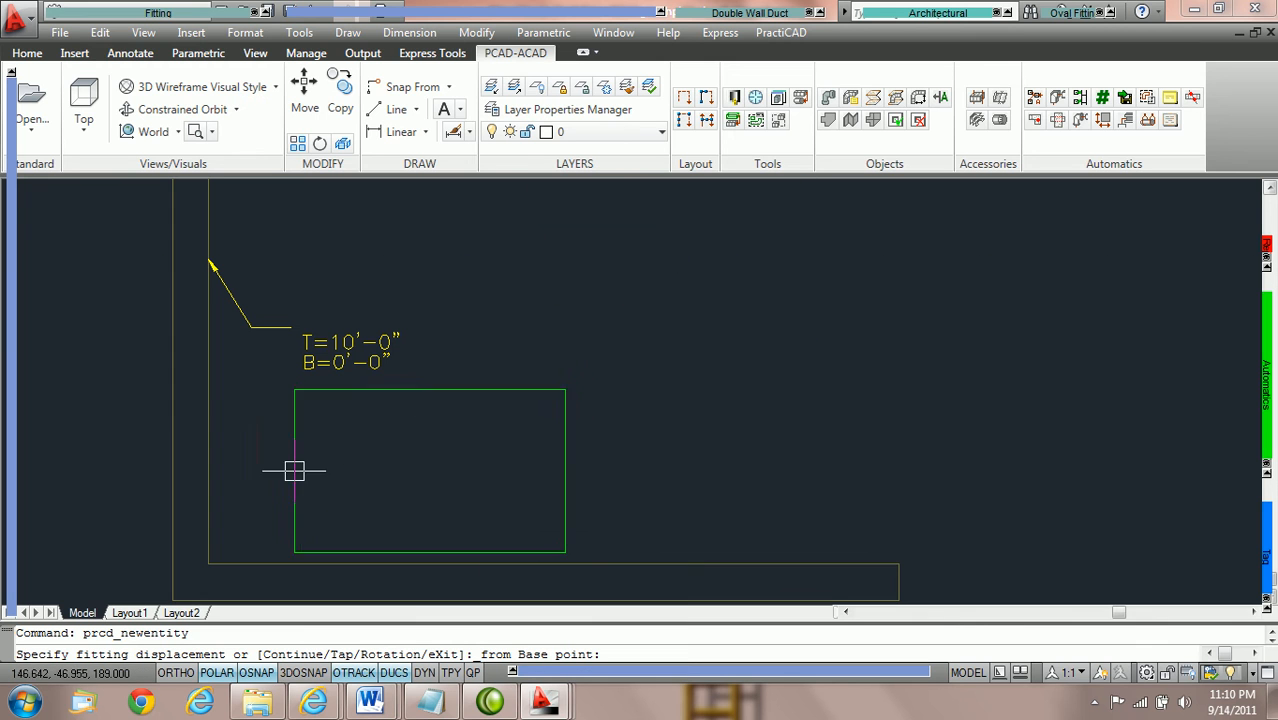
left_click(208, 451)
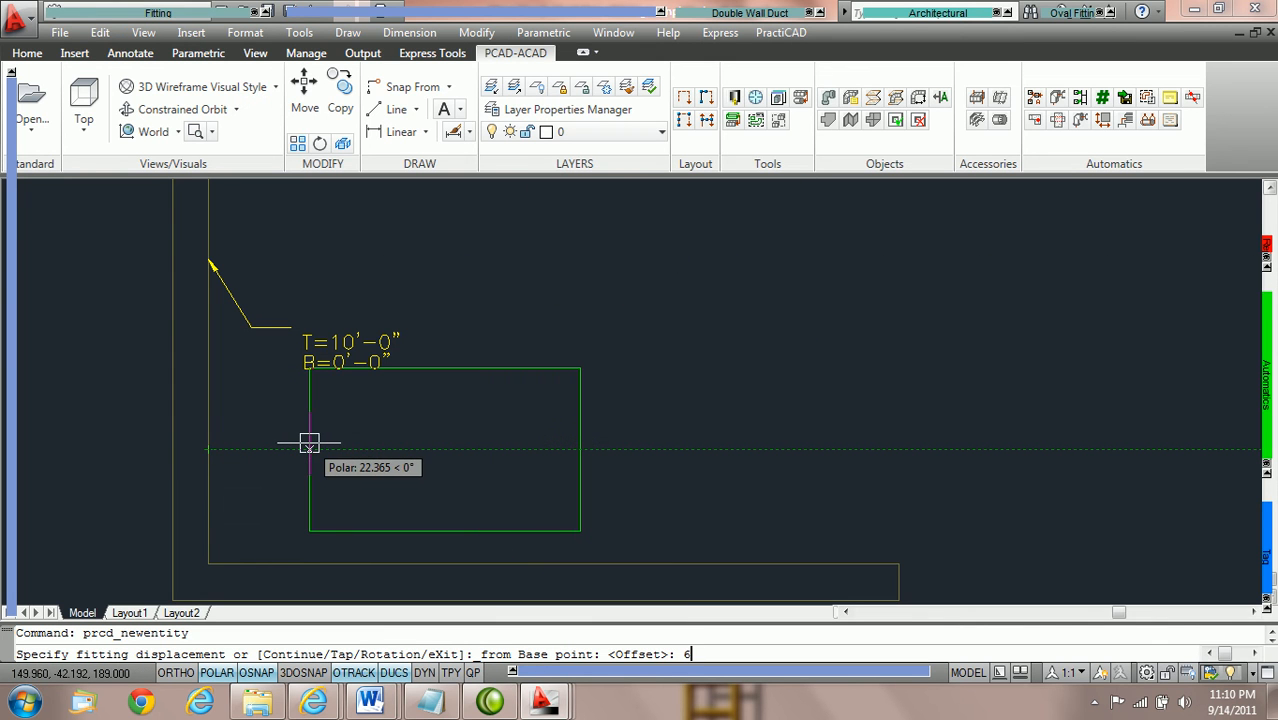
type("60")
key("Return")
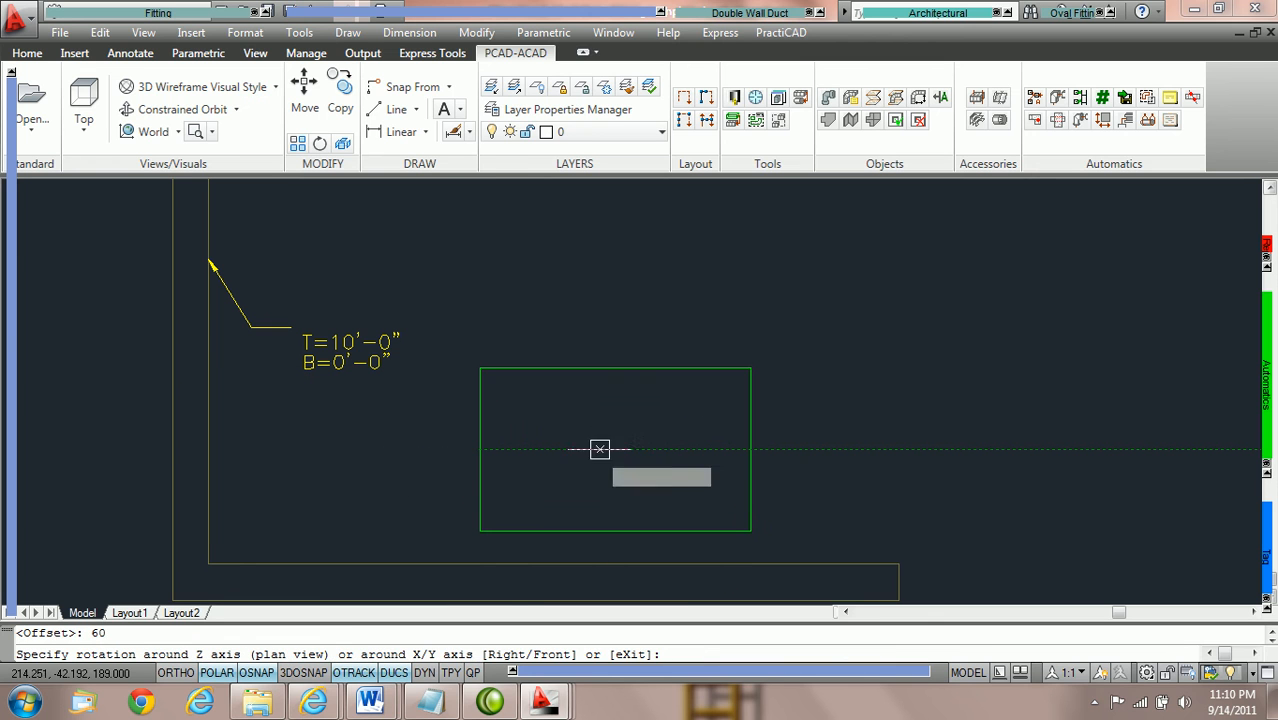
left_click(603, 440)
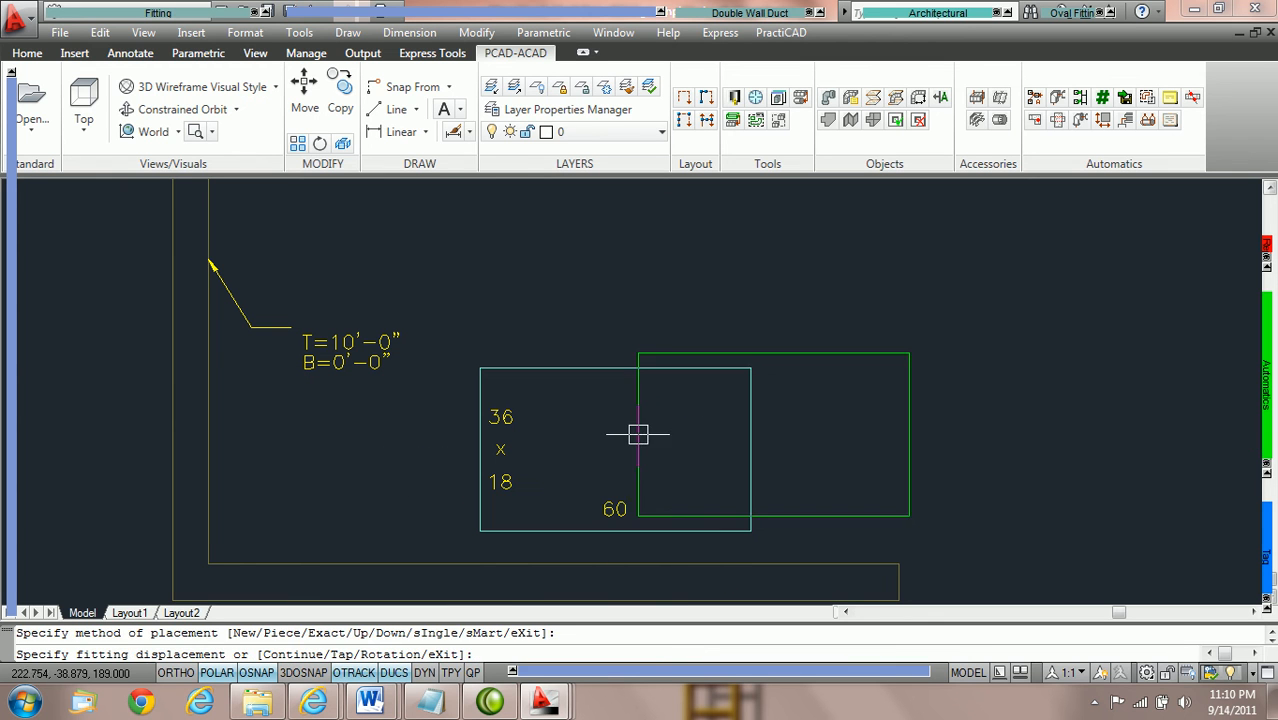
key("Escape")
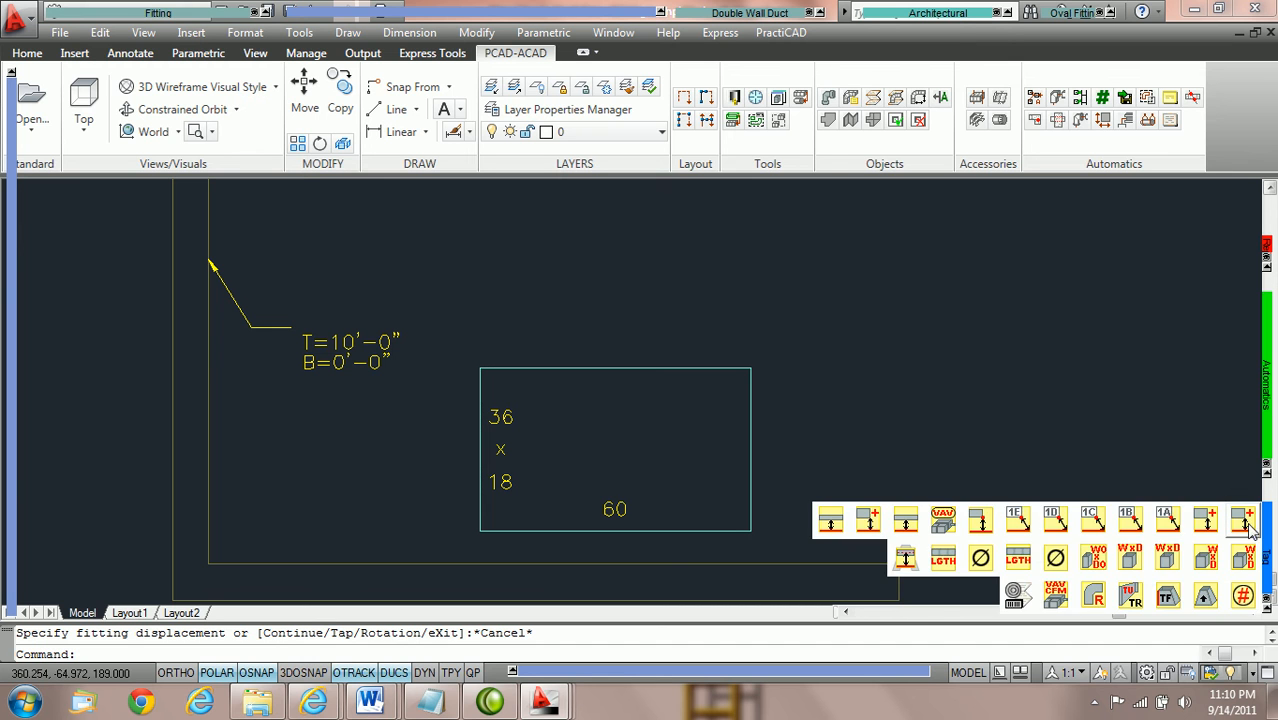
- Tag the duct with its top and bottom elevations, placing the label inside the duct outline
left_click(588, 368)
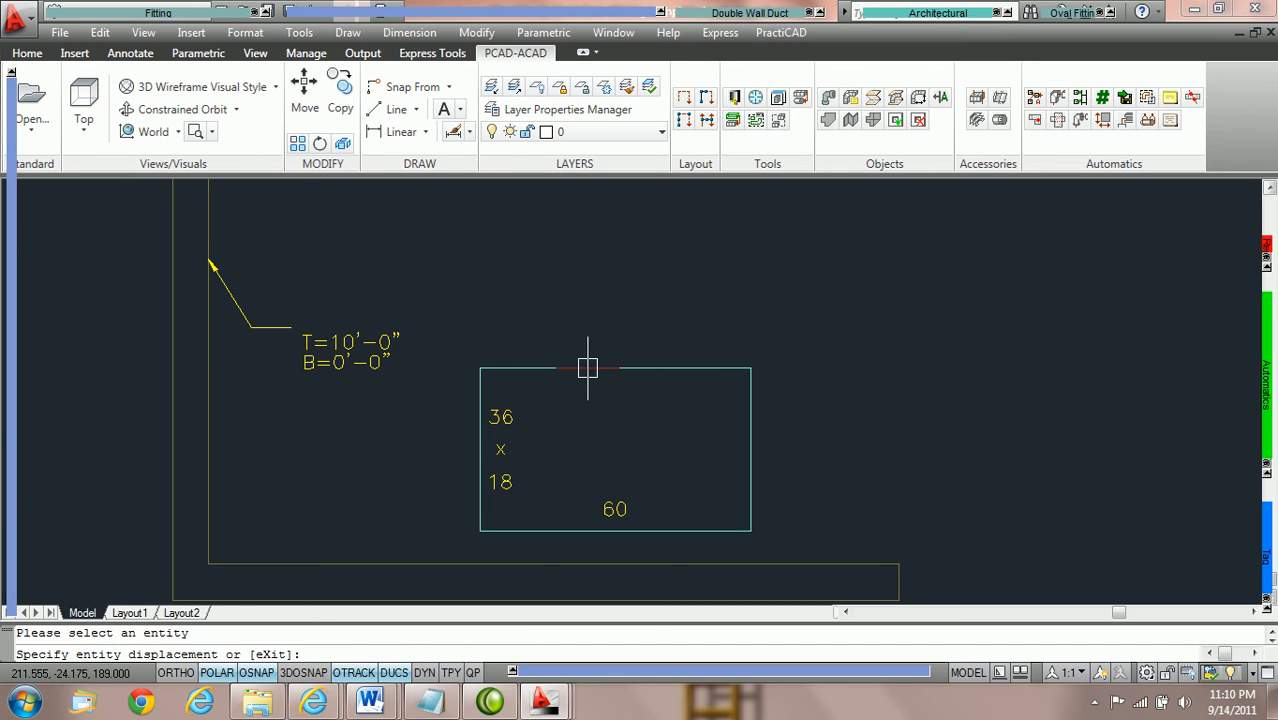
left_click(580, 429)
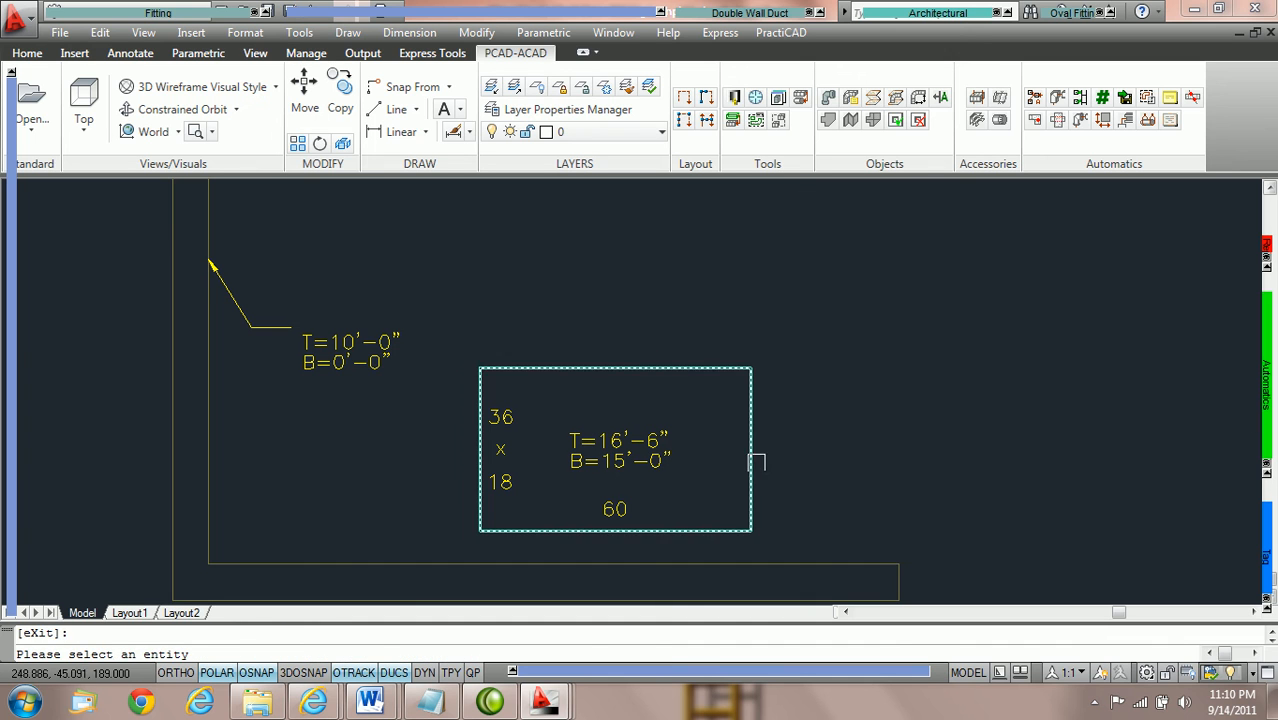
key("Escape")
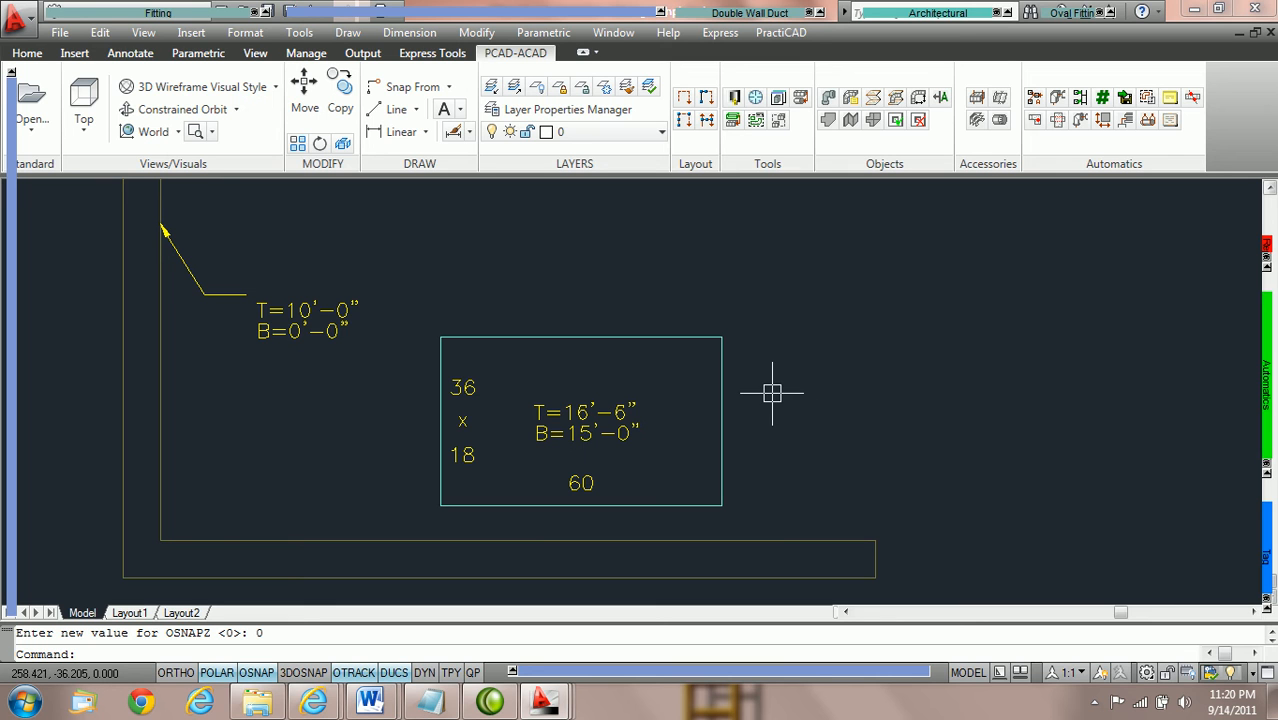
- Switch to the SE Isometric view to examine the duct's height relative to the walls
left_click(84, 124)
left_click(146, 430)
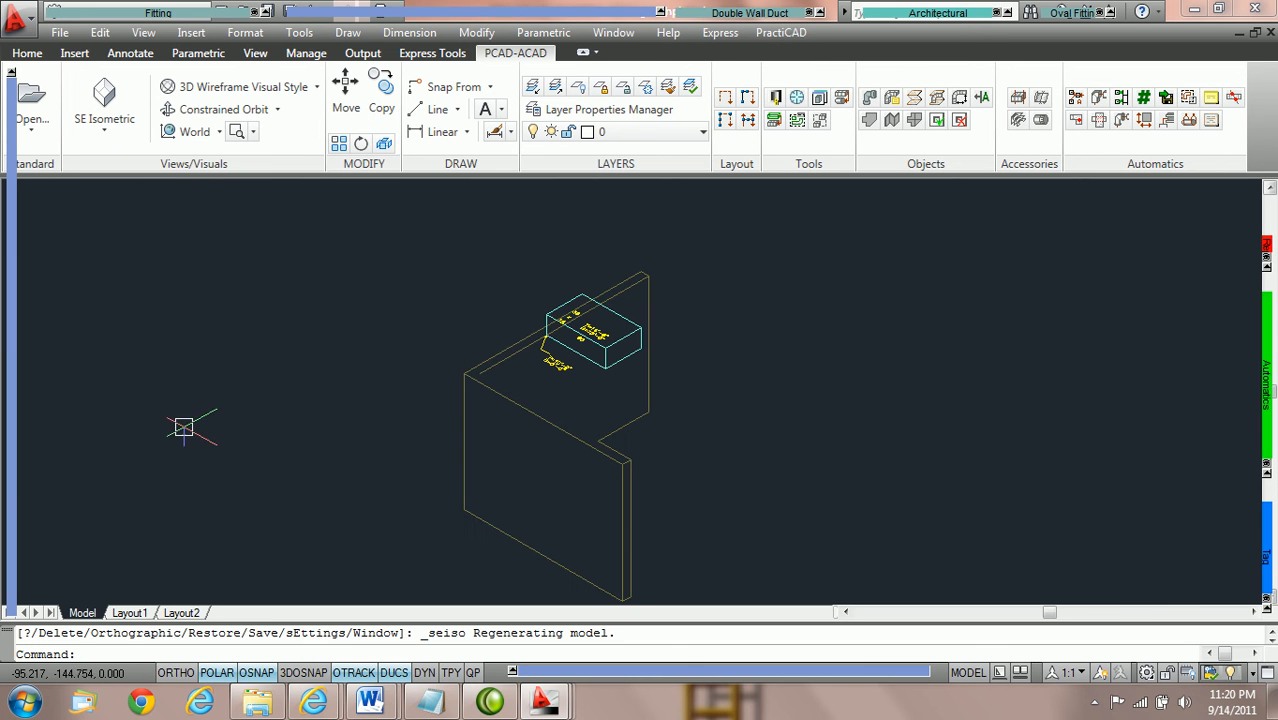
- Set the current fitting elevation to 25'-0" and turn on Z replacement for object snaps (OSNAPZ 1)
mouse_move(14, 481)
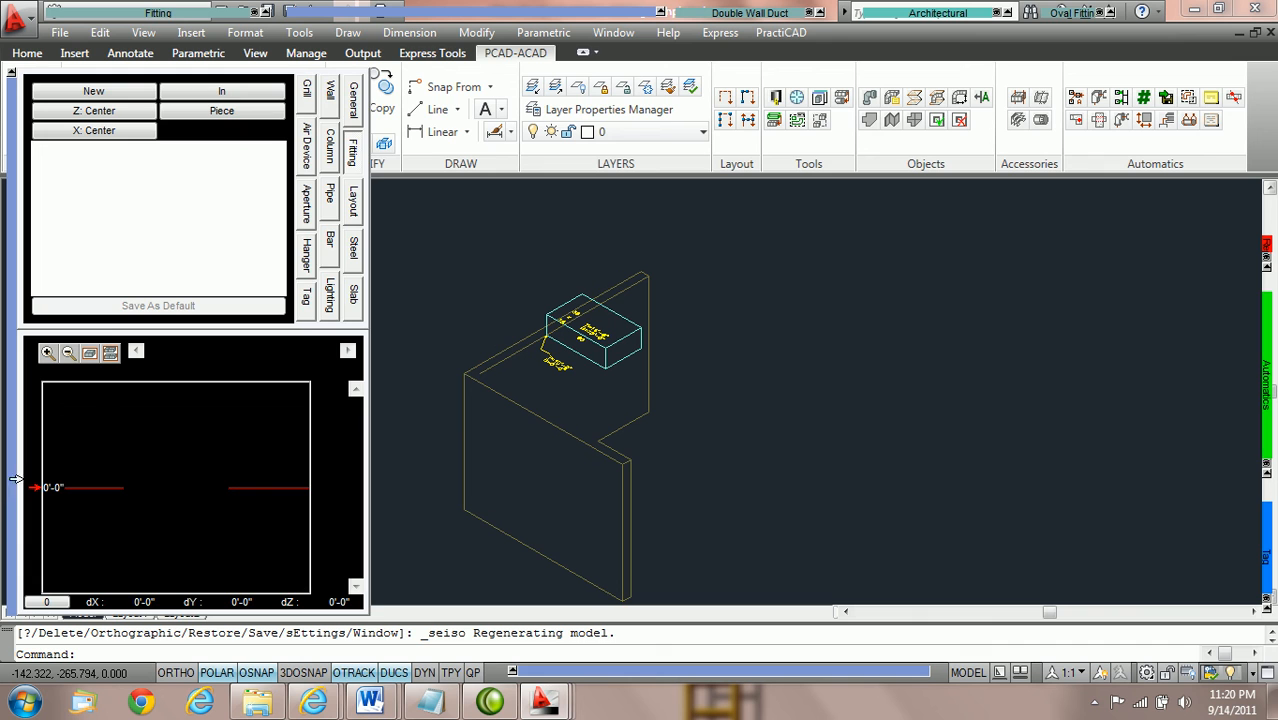
left_click(55, 488)
type("25")
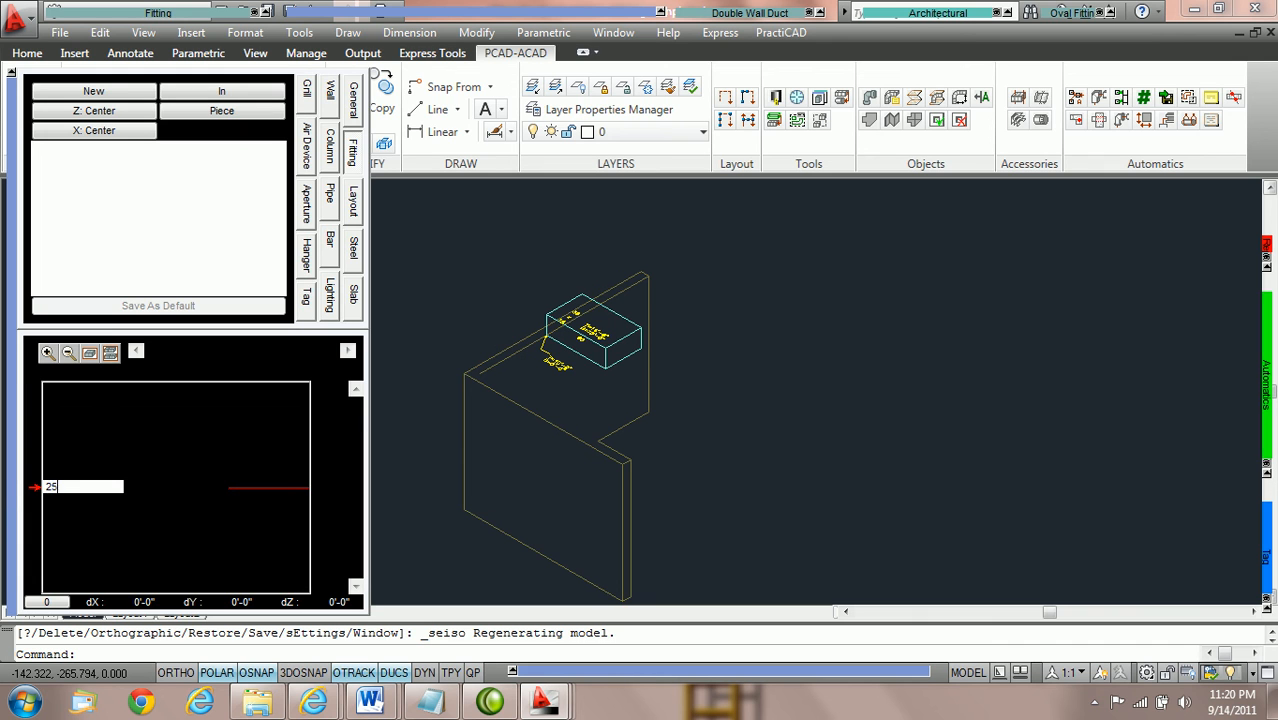
key("Return")
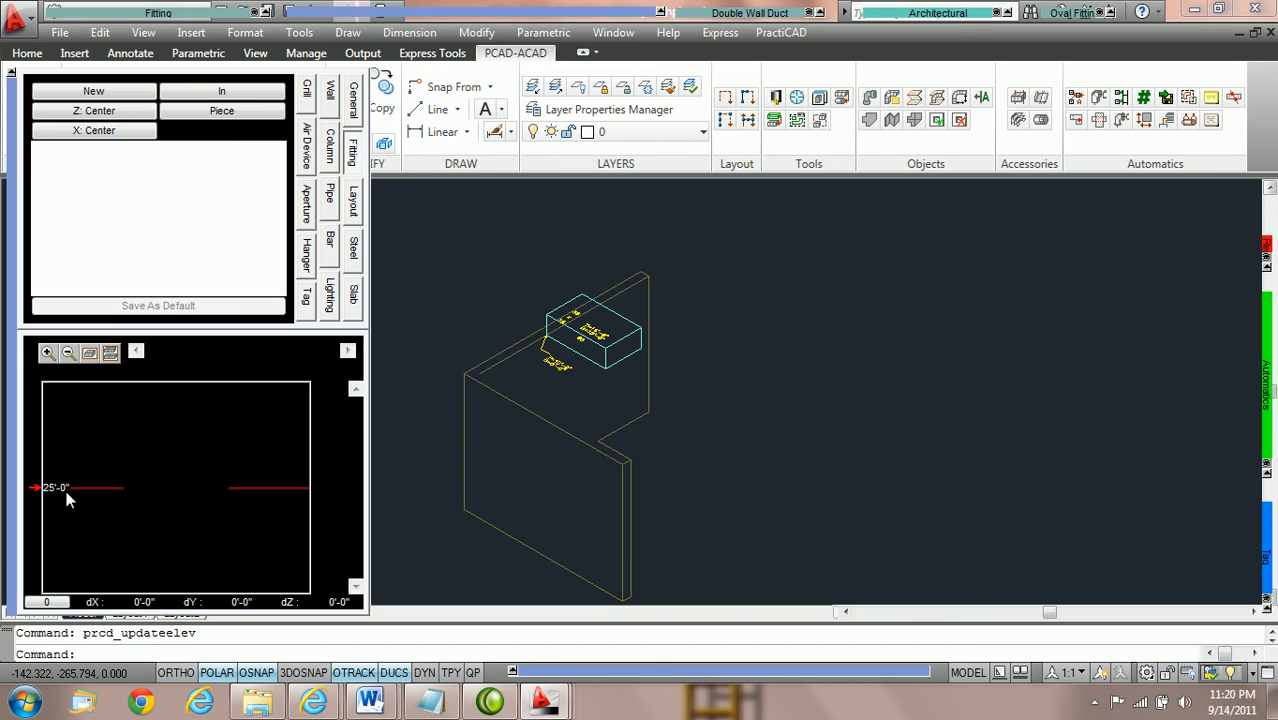
mouse_move(1237, 428)
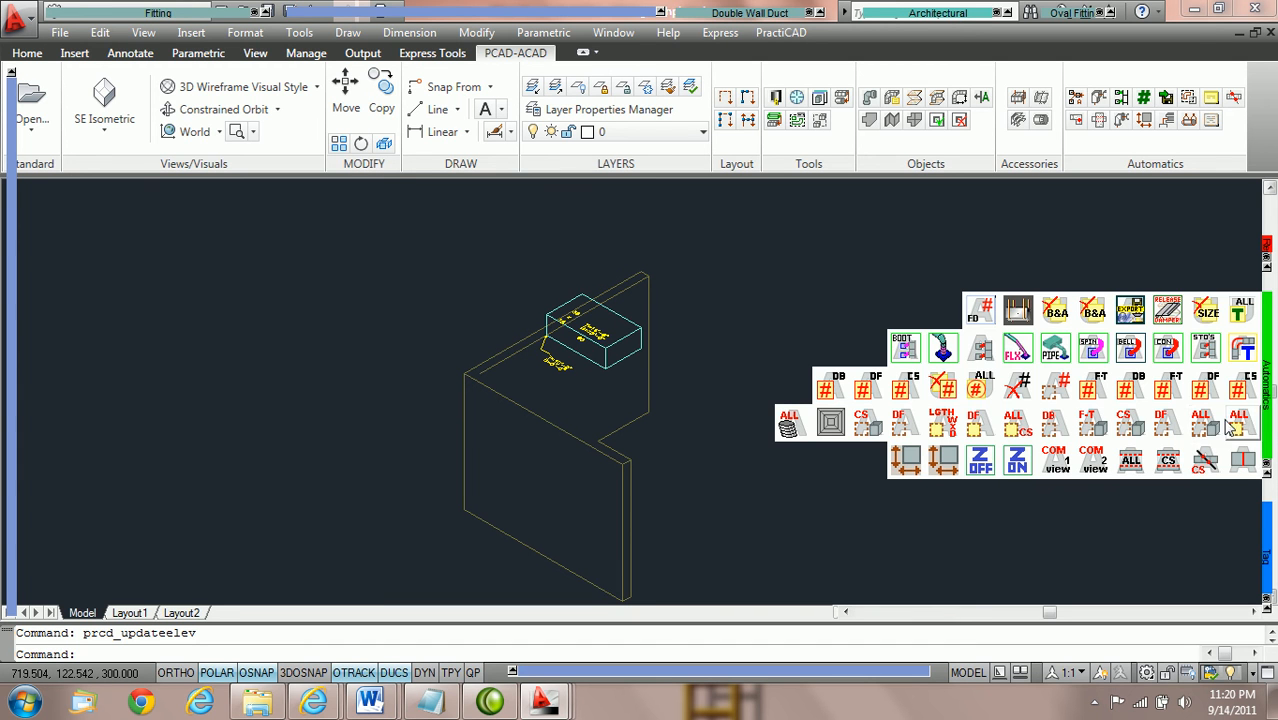
left_click(1019, 461)
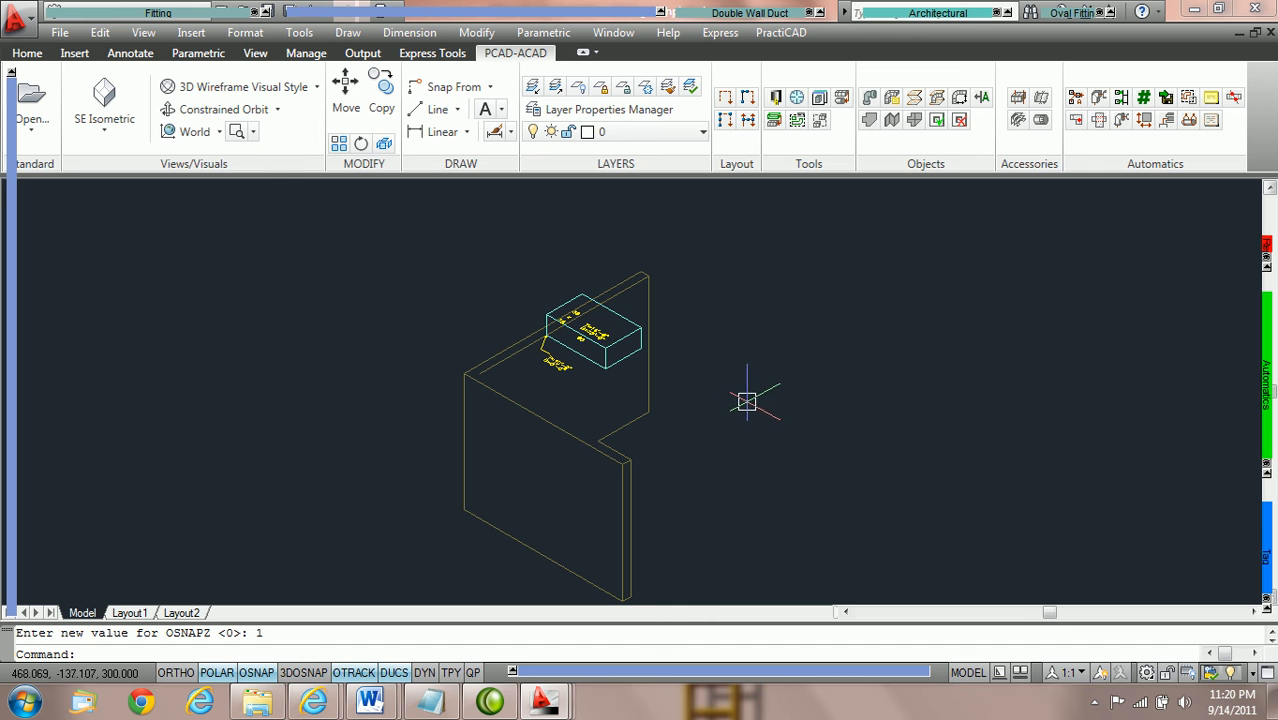
- Place a new duct with an Endpoint snap on the open end of the existing duct, unrotated, and end the placement command
mouse_move(112, 12)
left_click(67, 41)
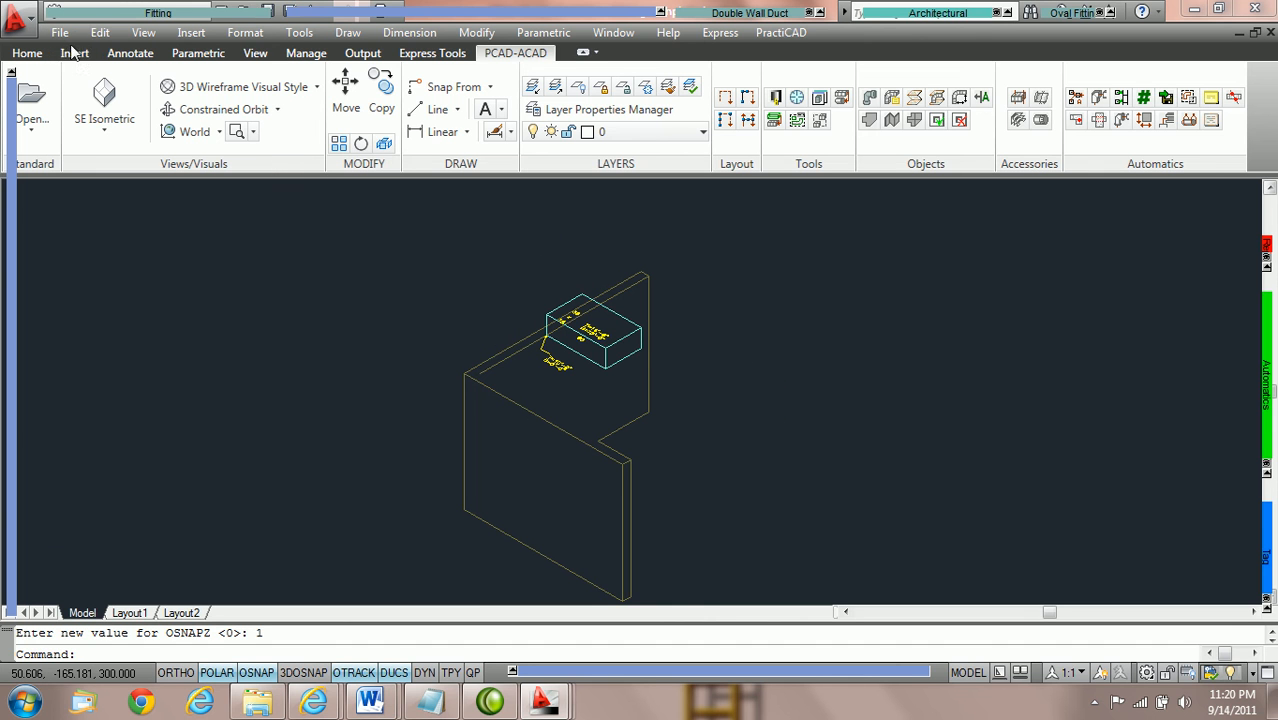
scroll(703, 393, "up", 3)
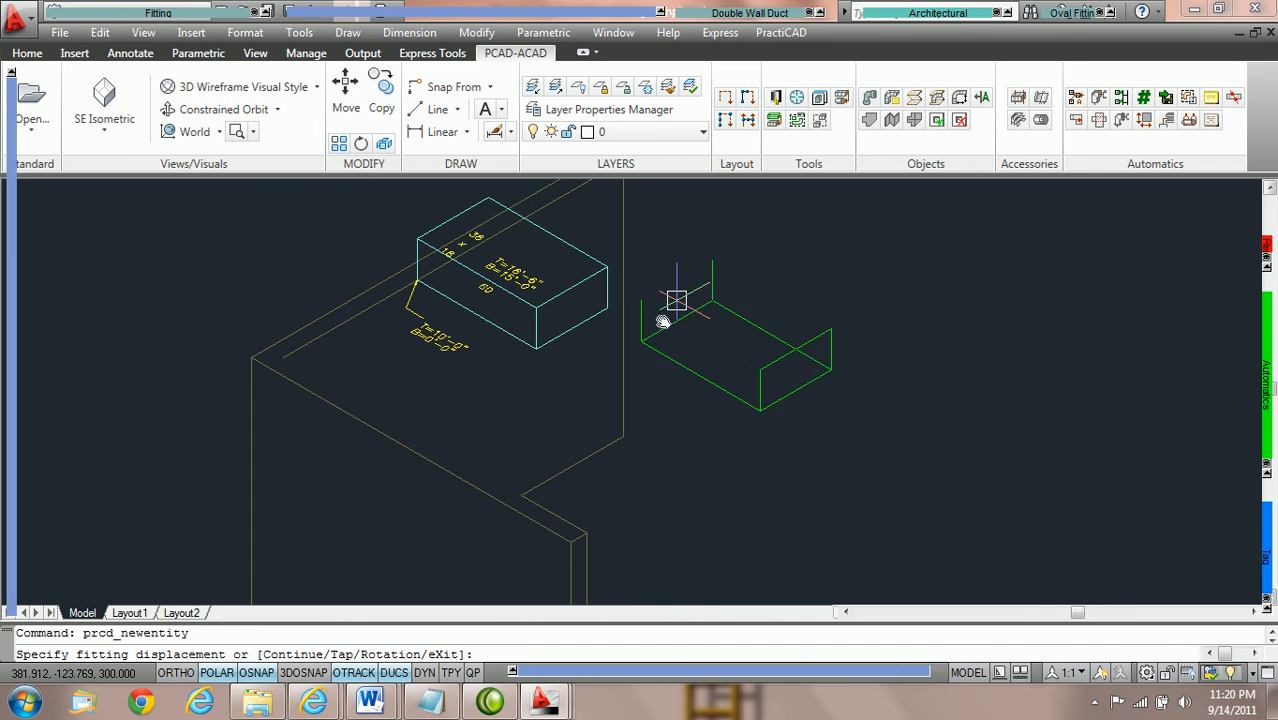
scroll(607, 392, "up", 1)
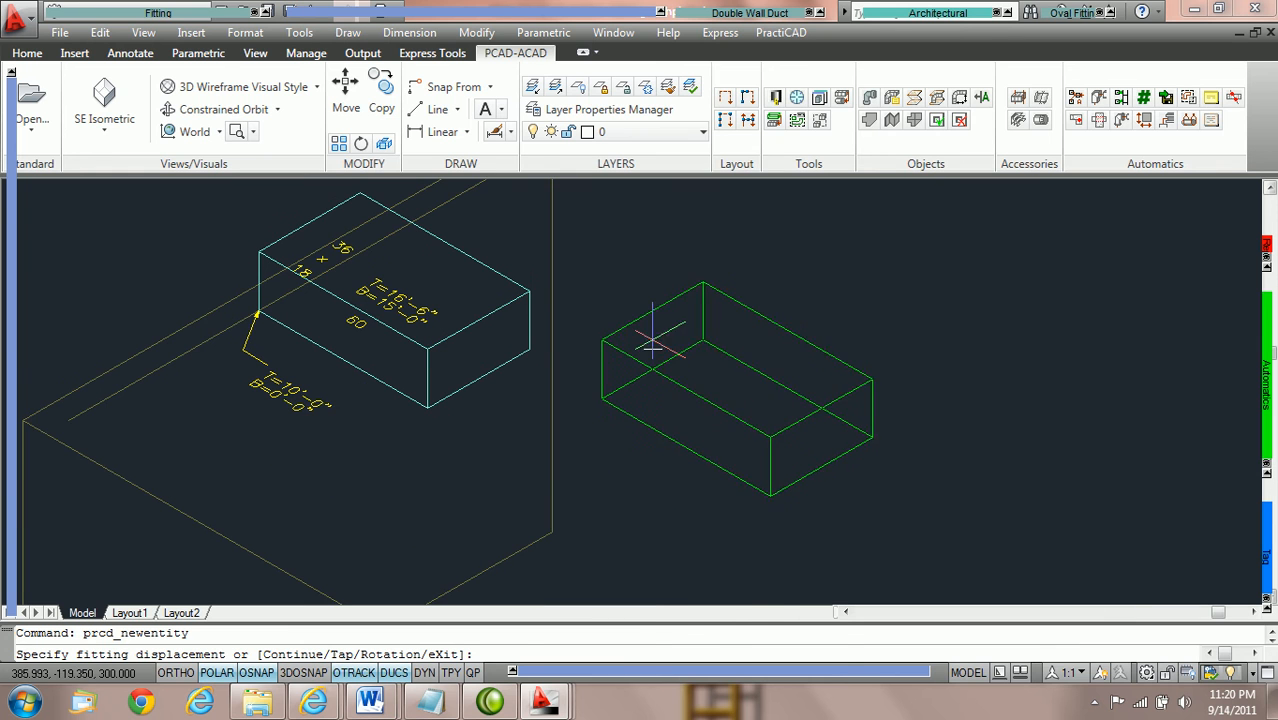
right_click(653, 342, "shift")
left_click(707, 359)
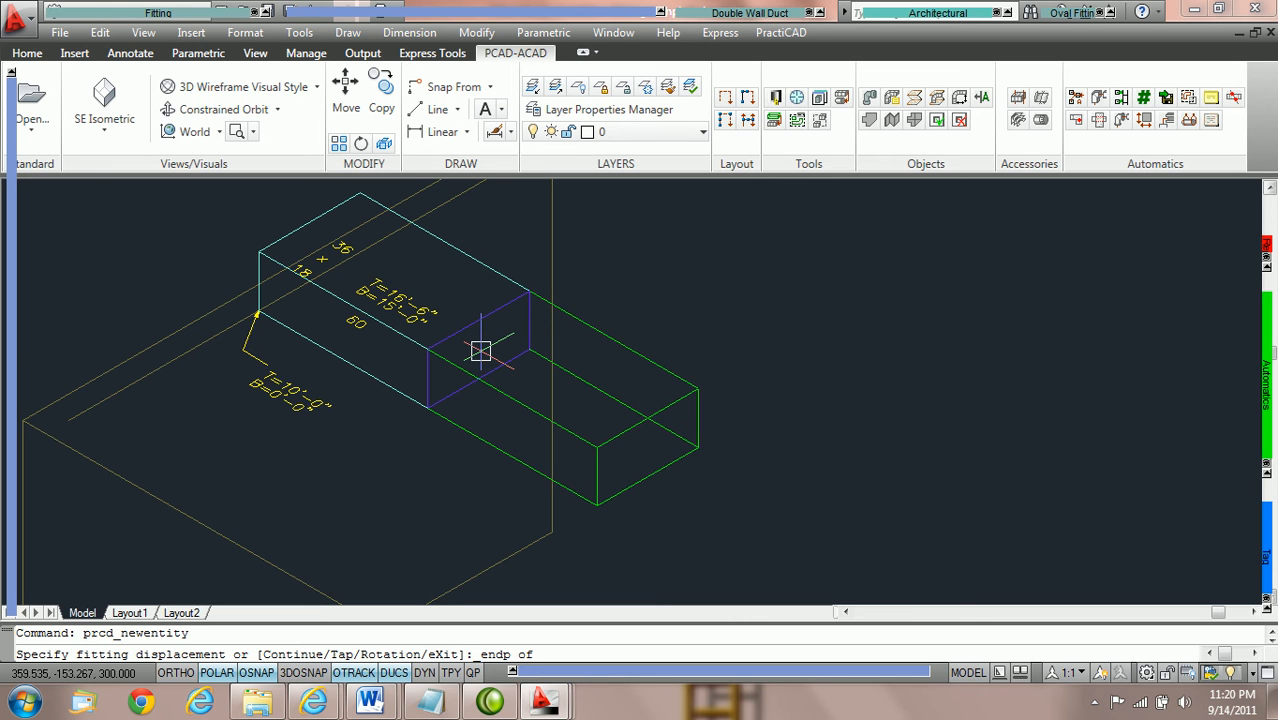
mouse_move(4, 495)
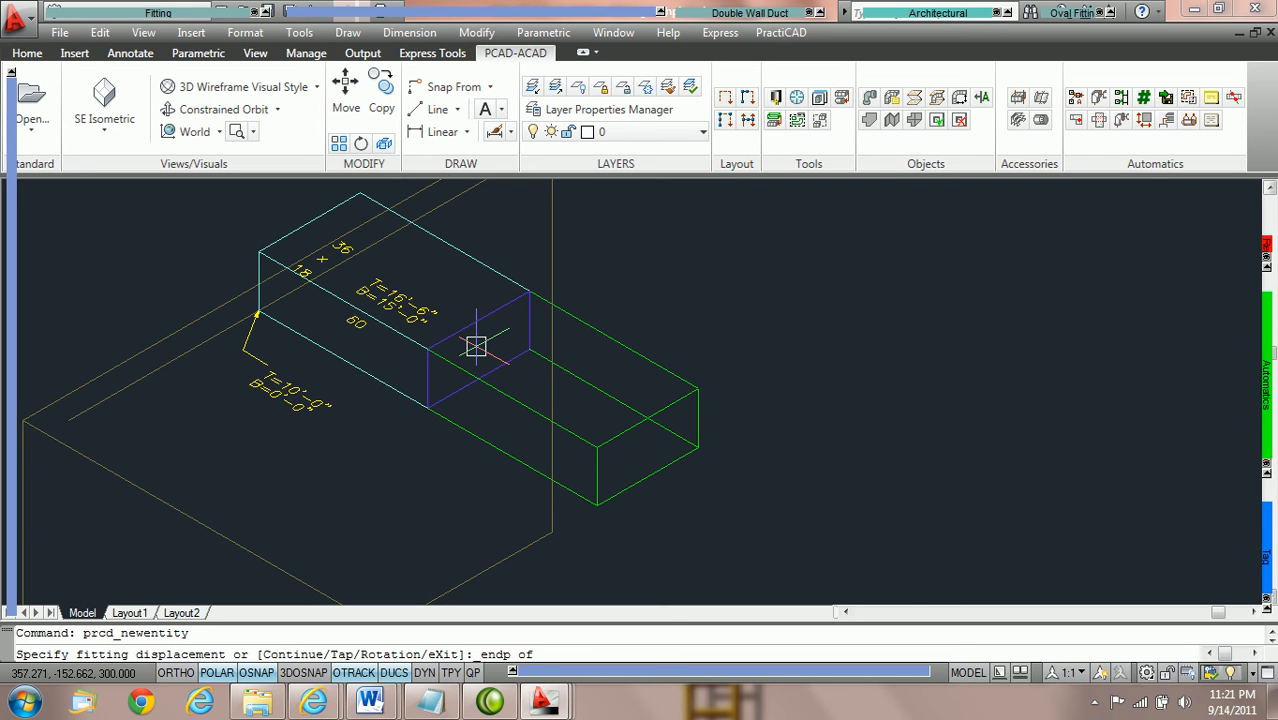
scroll(476, 346, "down", 4)
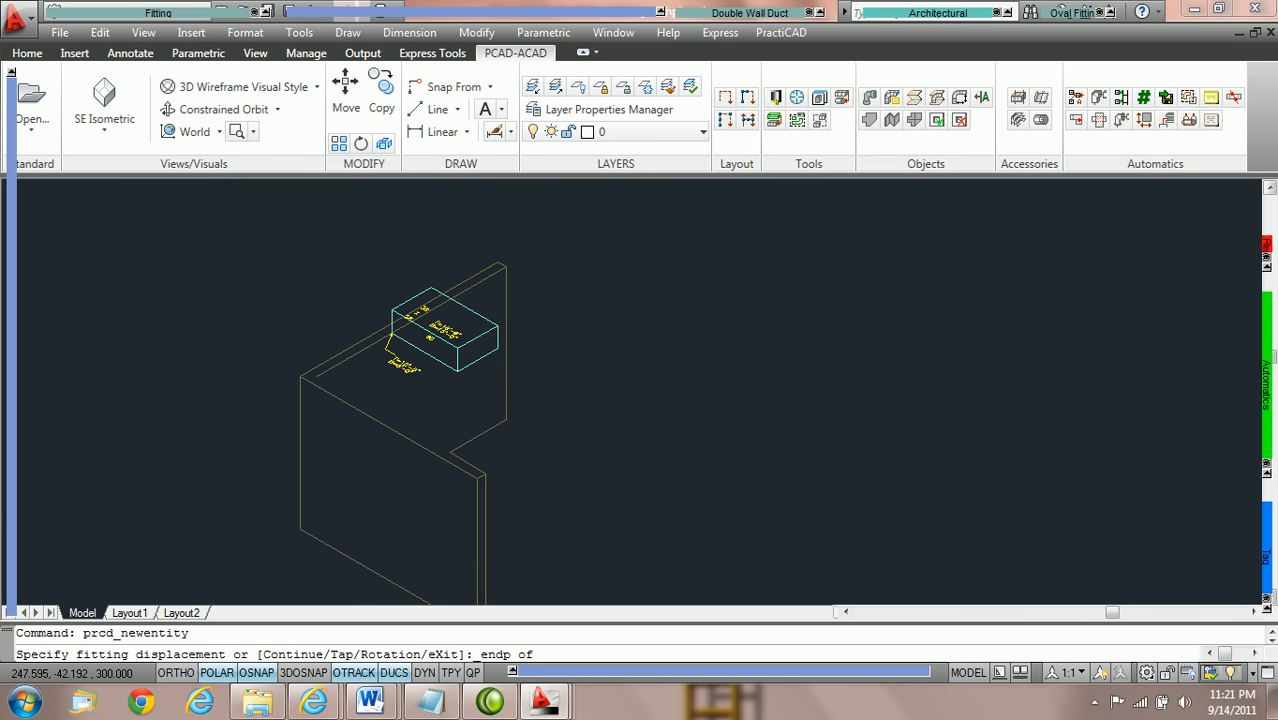
middle_click_drag(476, 347, 477, 373)
scroll(477, 373, "up", 2)
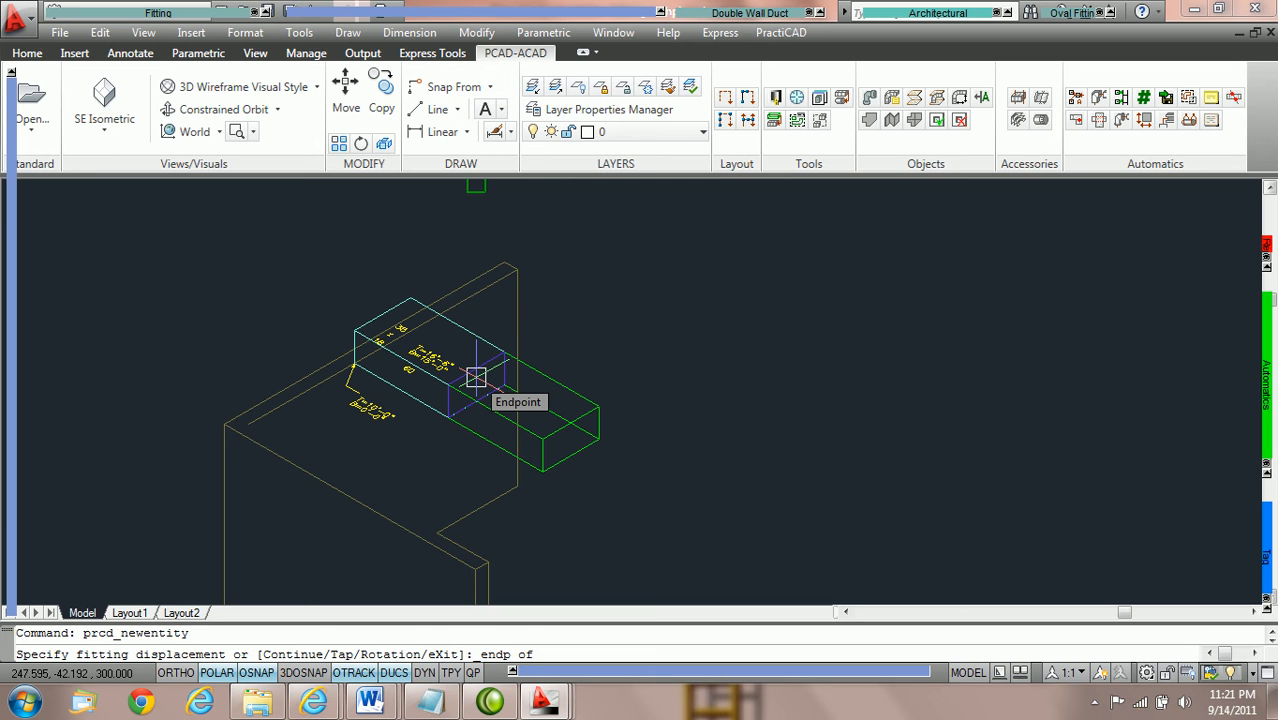
left_click(476, 376)
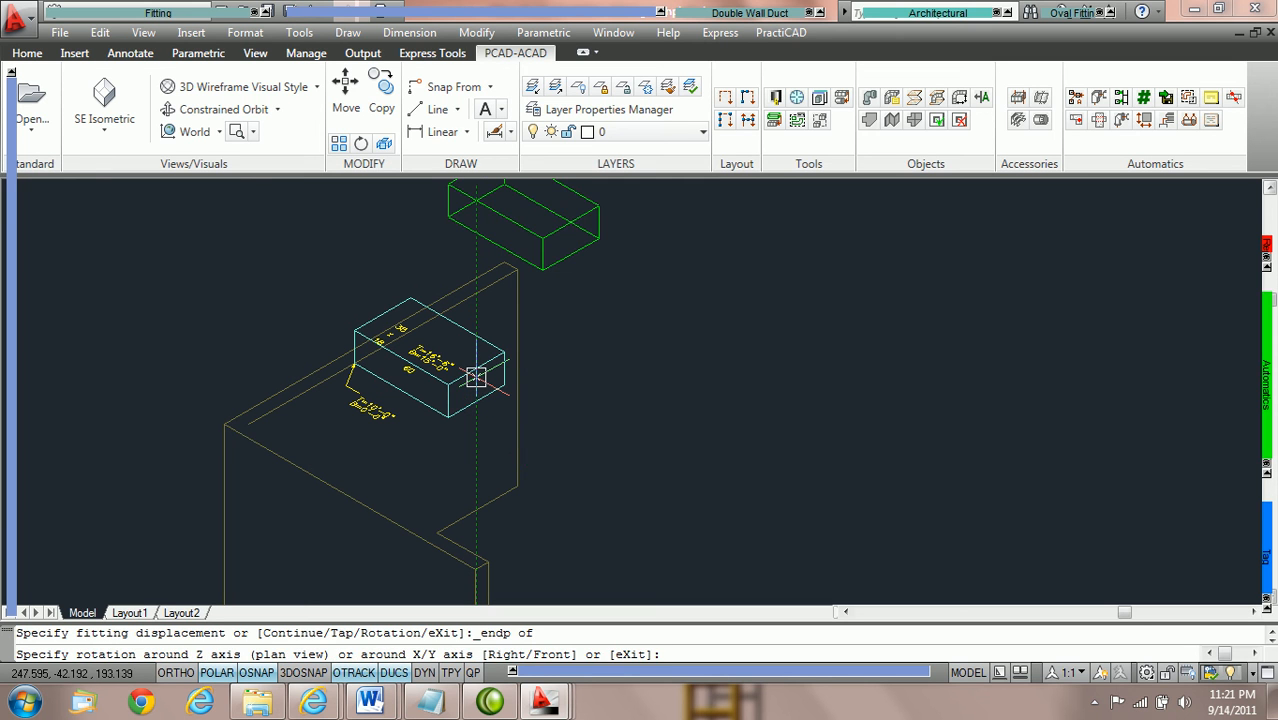
key("Return")
key("Return")
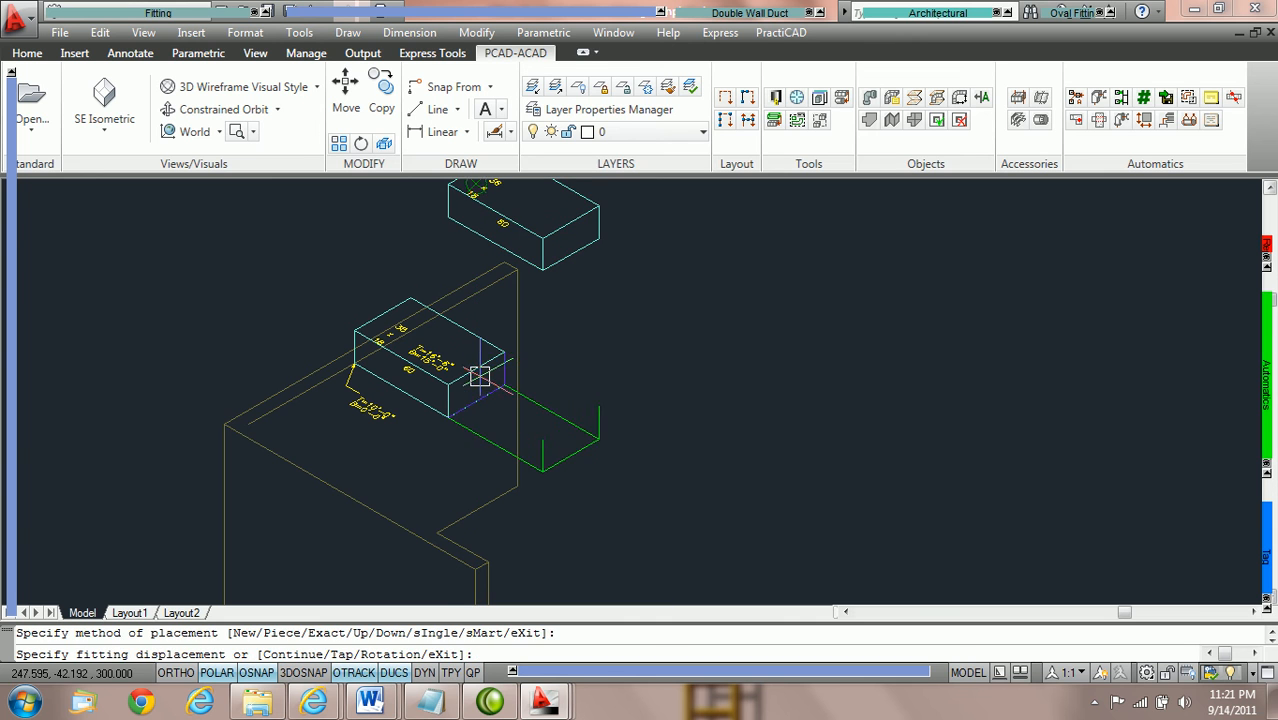
key("Escape")
- Switch from the isometric view to the Top view to examine how the two ducts line up in plan
middle_click_drag(528, 248, 512, 335)
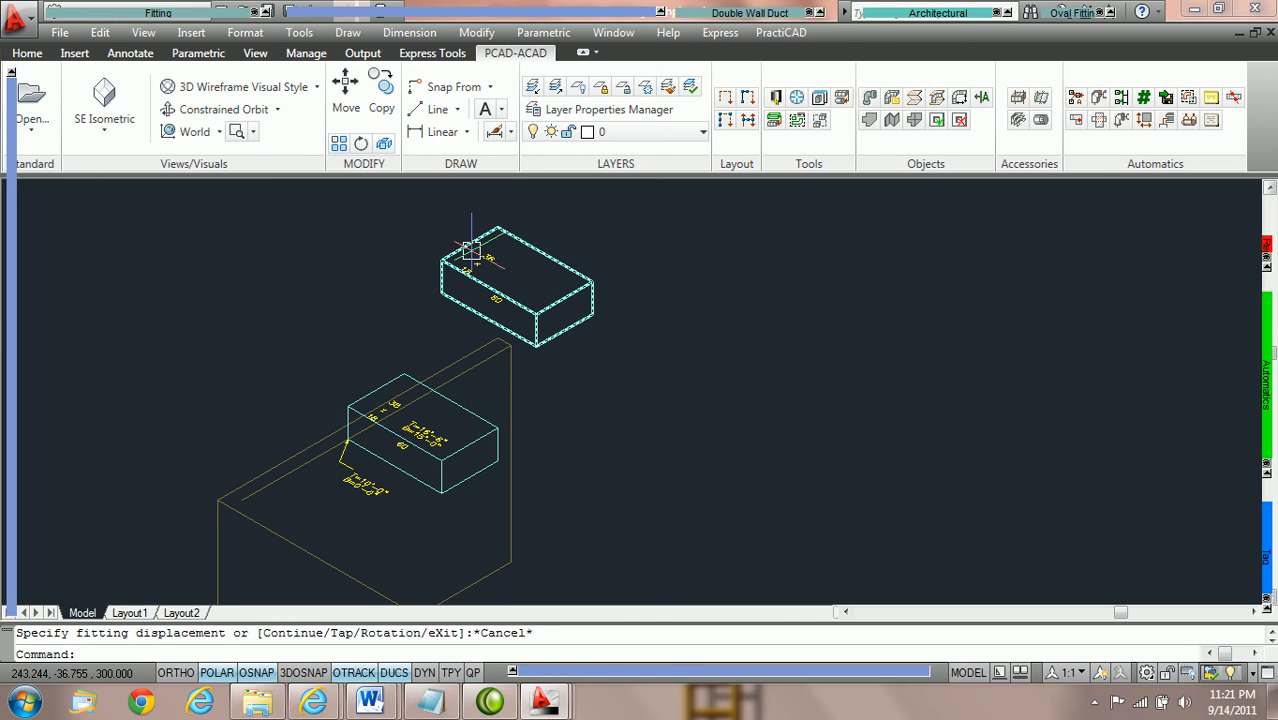
left_click(106, 134)
left_click(108, 165)
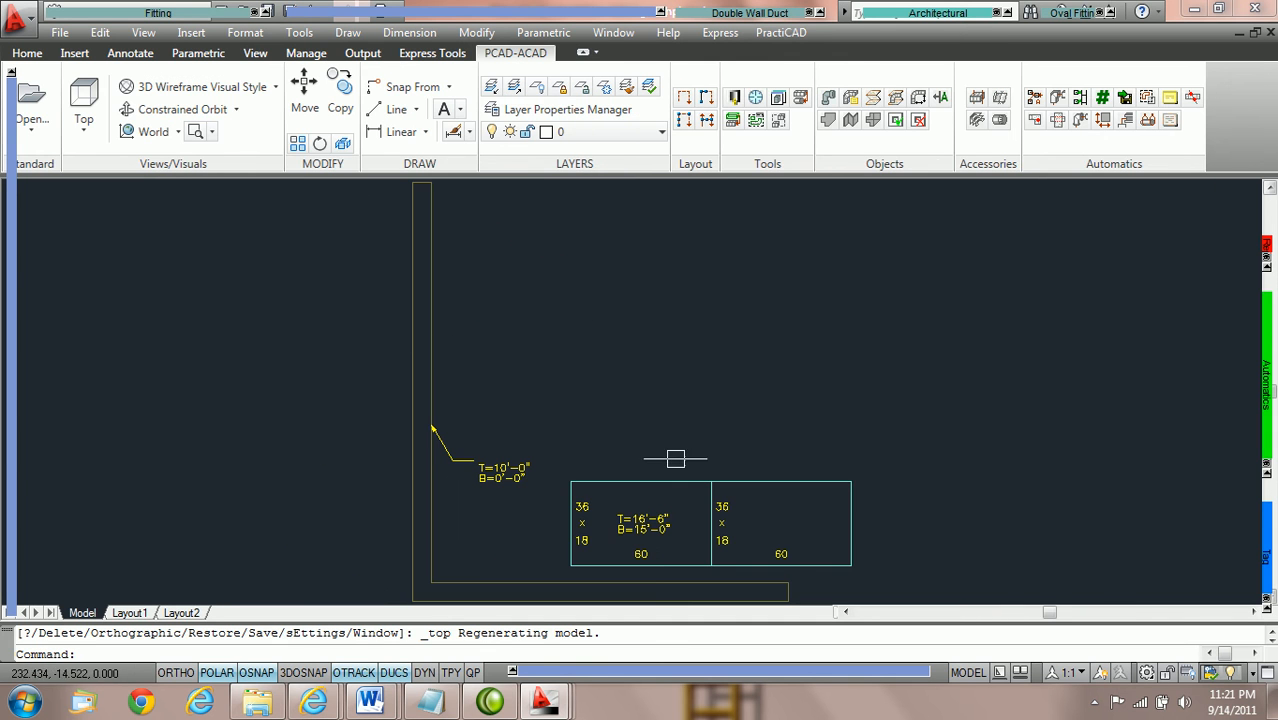
scroll(655, 420, "up", 5)
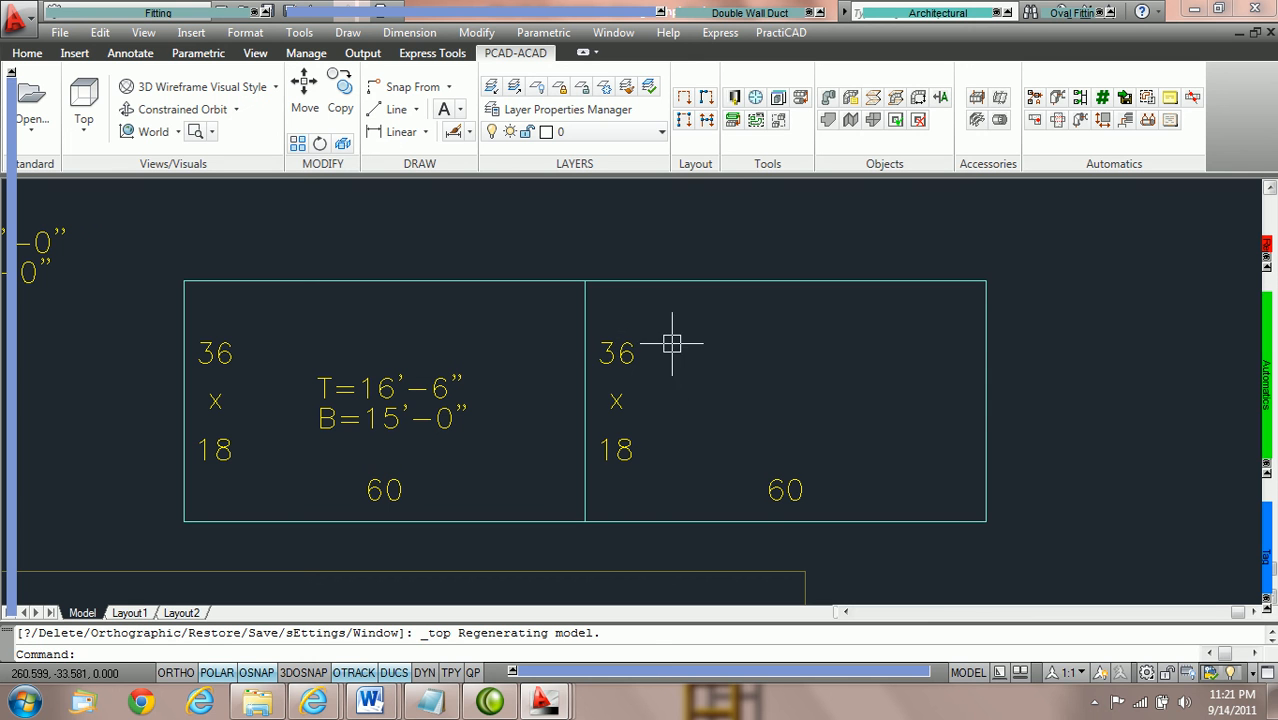
scroll(664, 345, "down", 3)
middle_click_drag(562, 360, 560, 359)
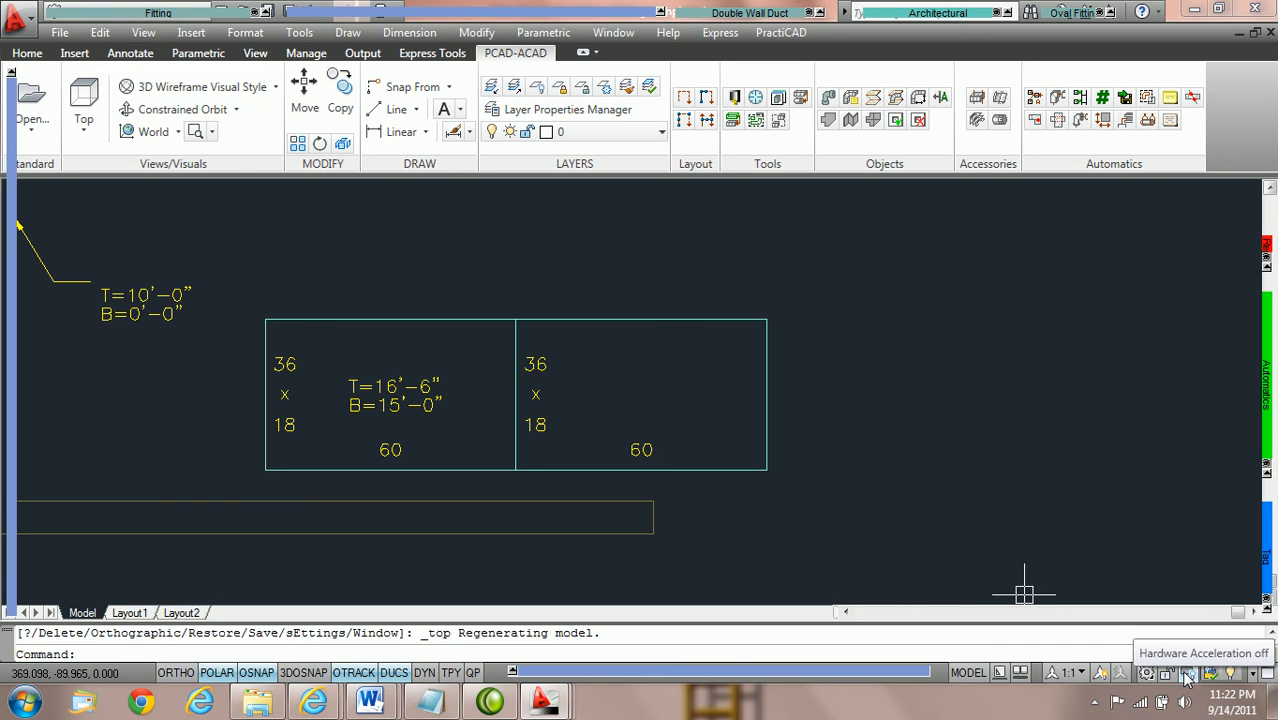
- Disable "Replace Z value with current elevation" in the drafting object snap options and accept the change
right_click(730, 650)
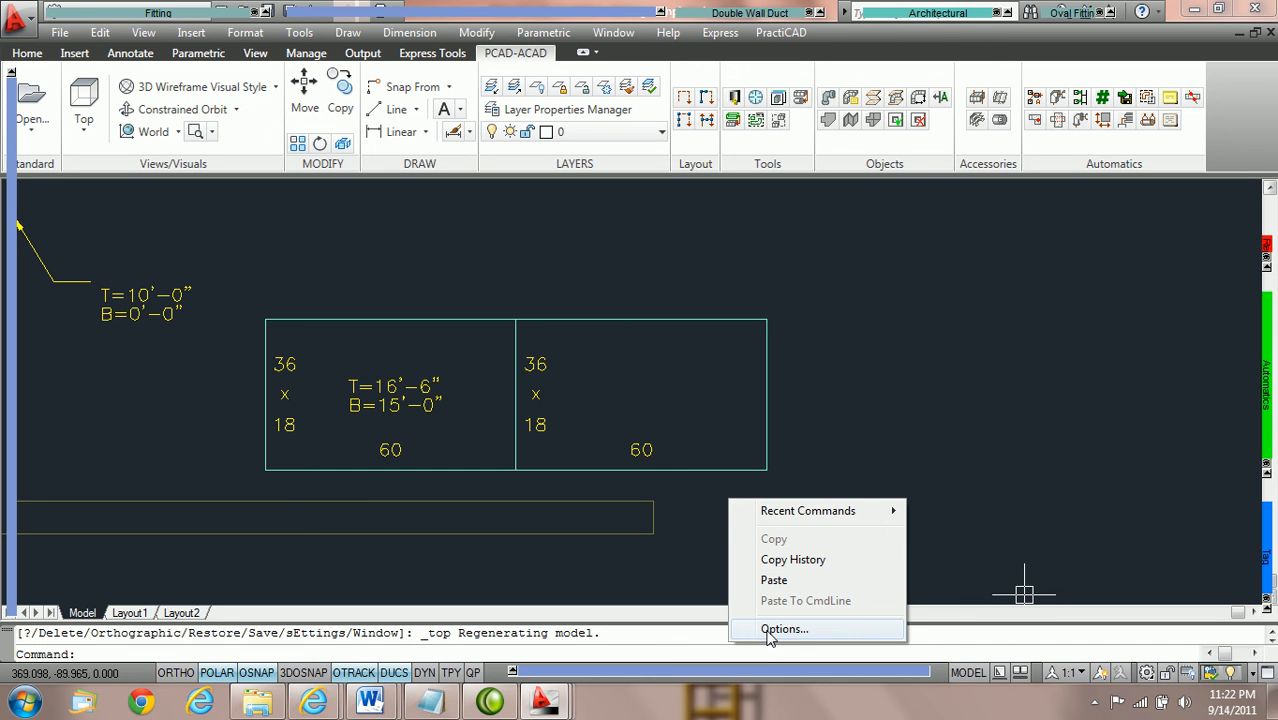
left_click(767, 630)
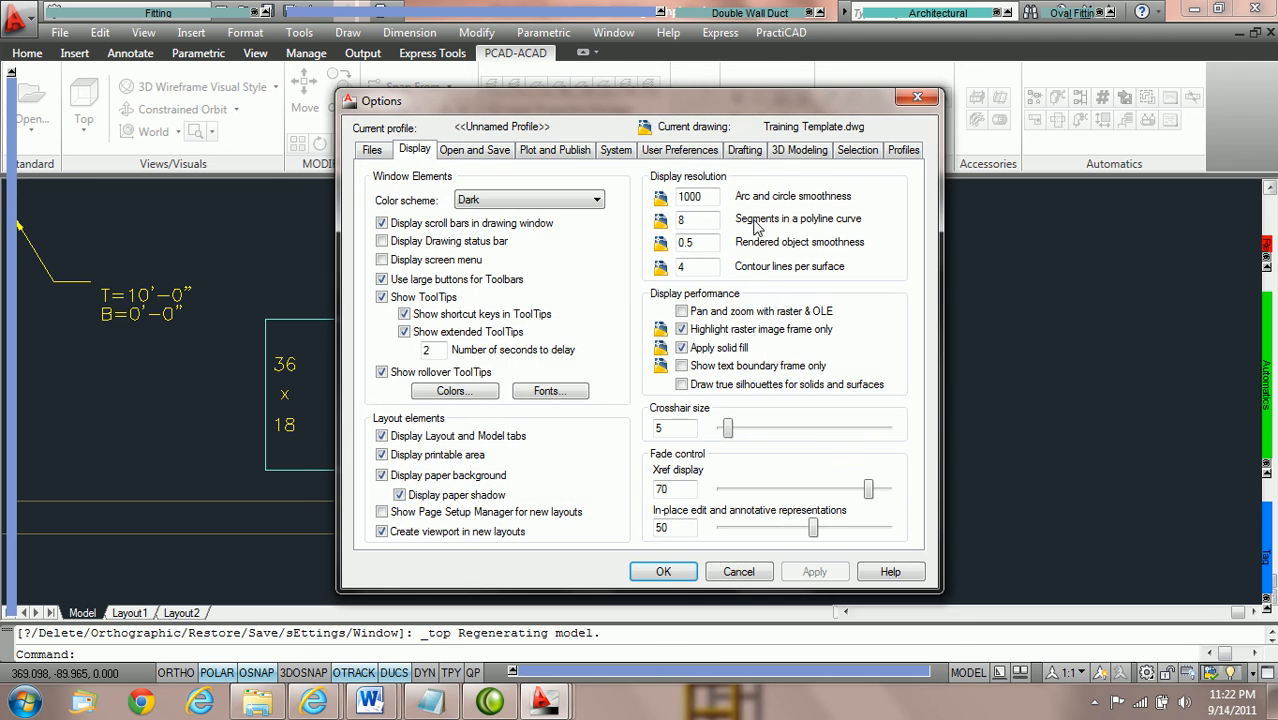
left_click(745, 151)
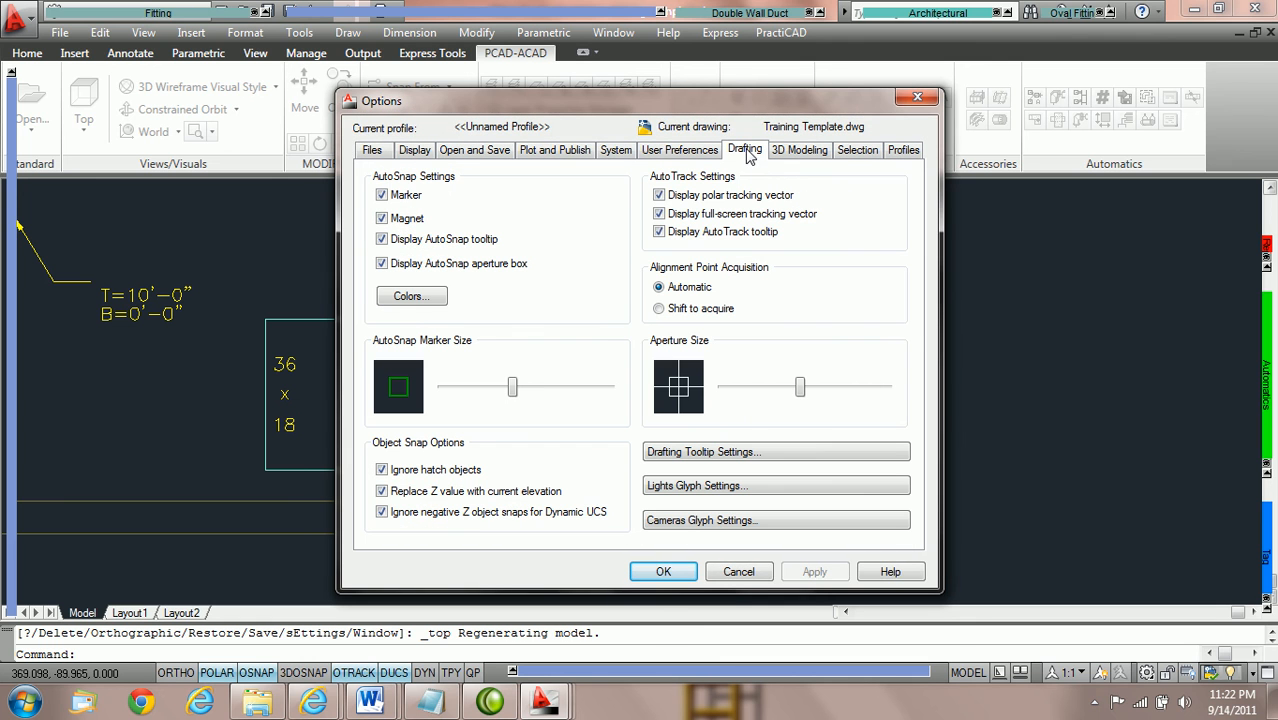
left_click(382, 492)
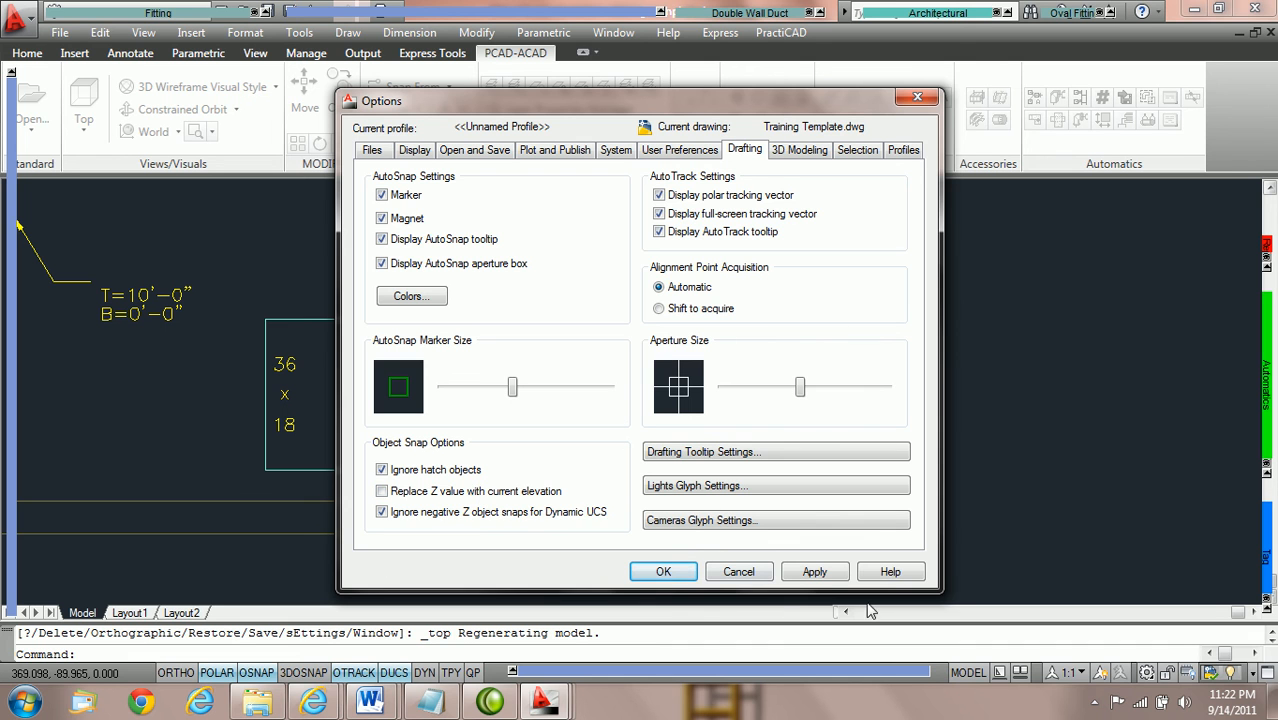
left_click(663, 572)
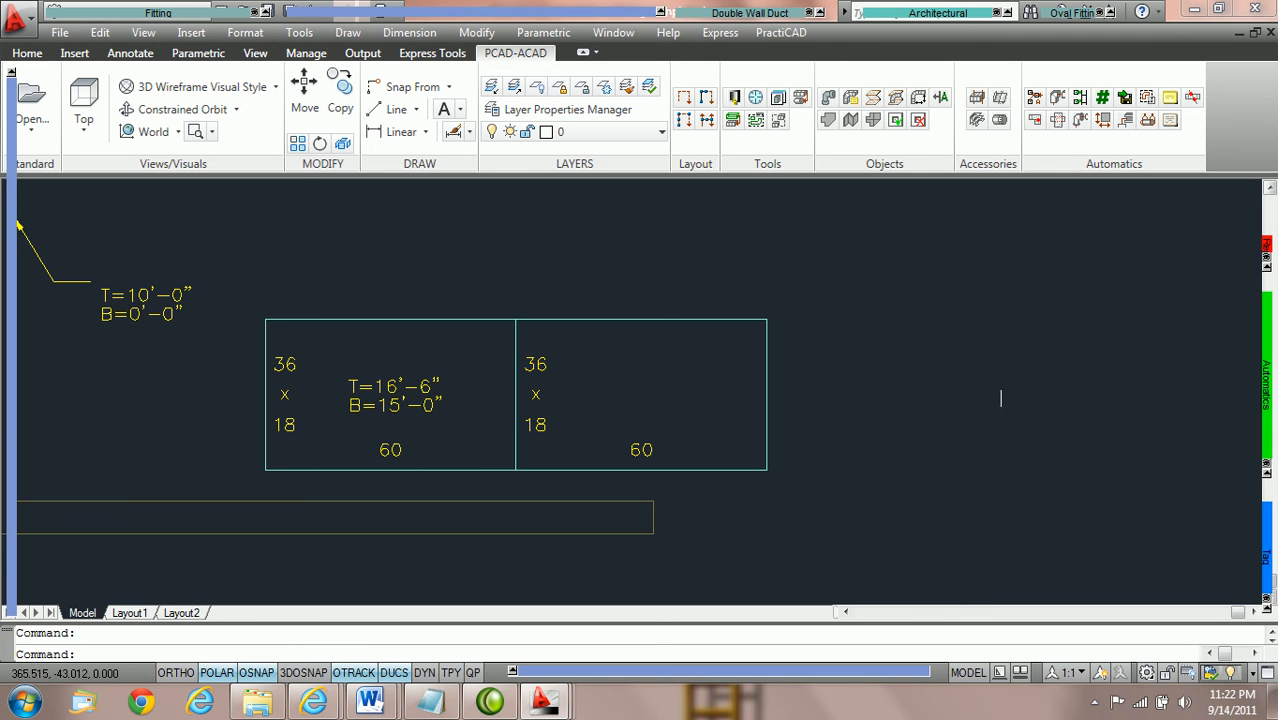
- Toggle OSNAPZ to 1 and back to 0 with the Z ON and Z OFF automatics
mouse_move(1268, 371)
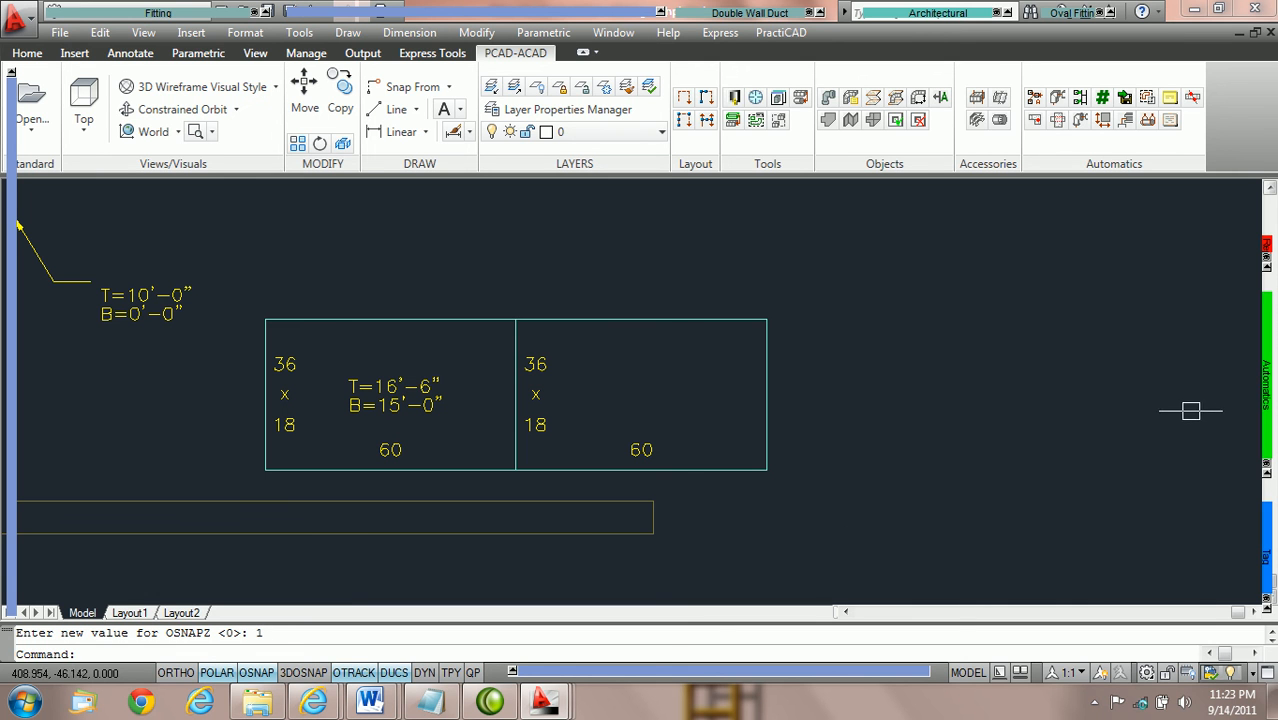
mouse_move(1266, 395)
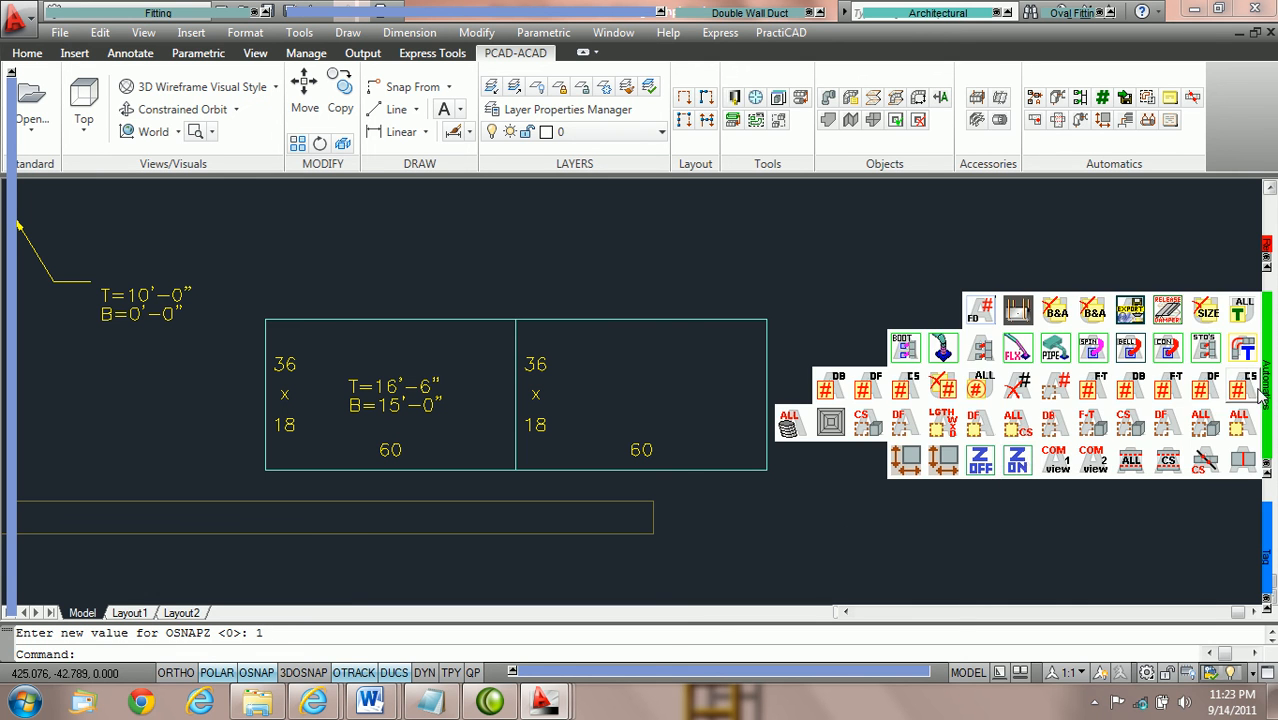
left_click(979, 462)
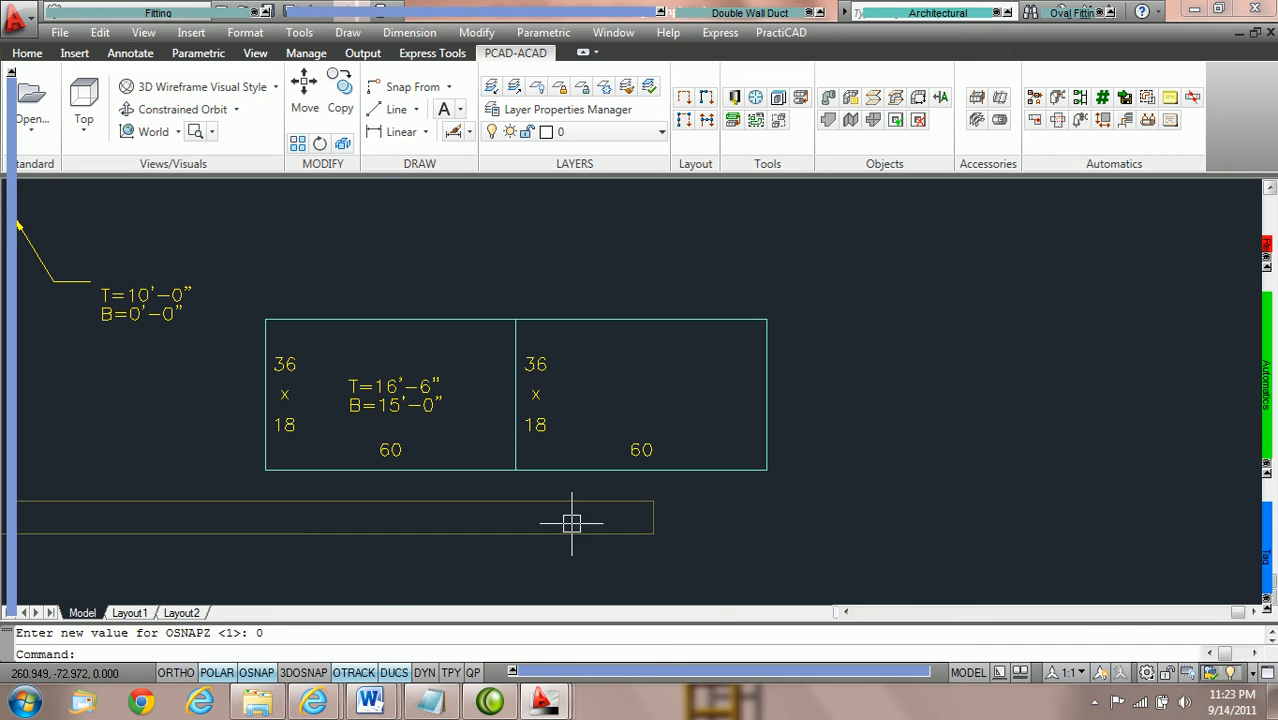